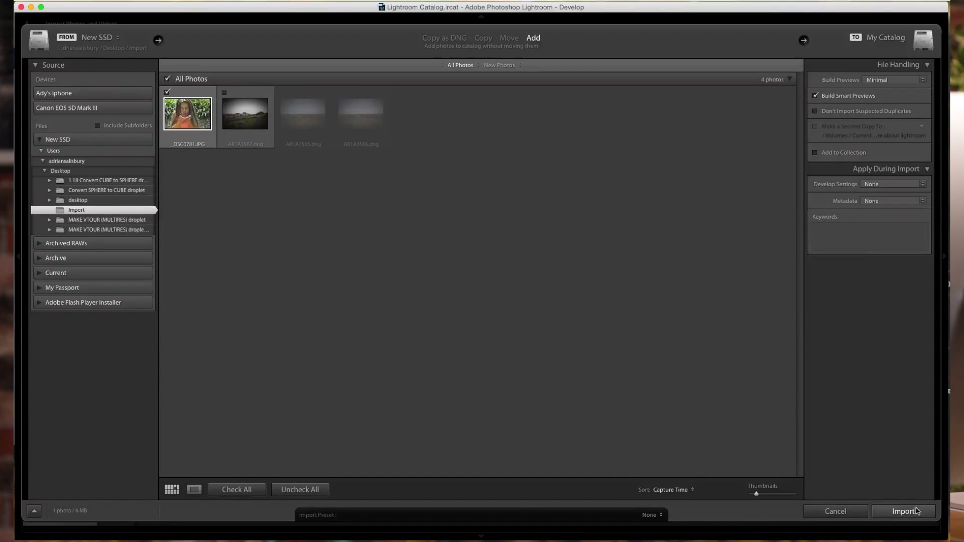
- Import the checked photo DSC0781.JPG into the catalog and create a virtual copy of it in Develop
click(904, 511)
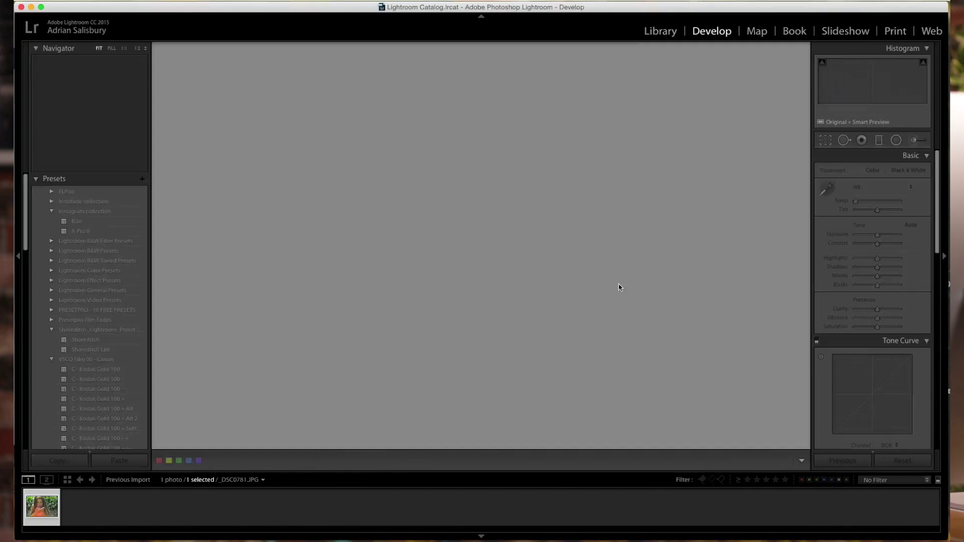
click(707, 34)
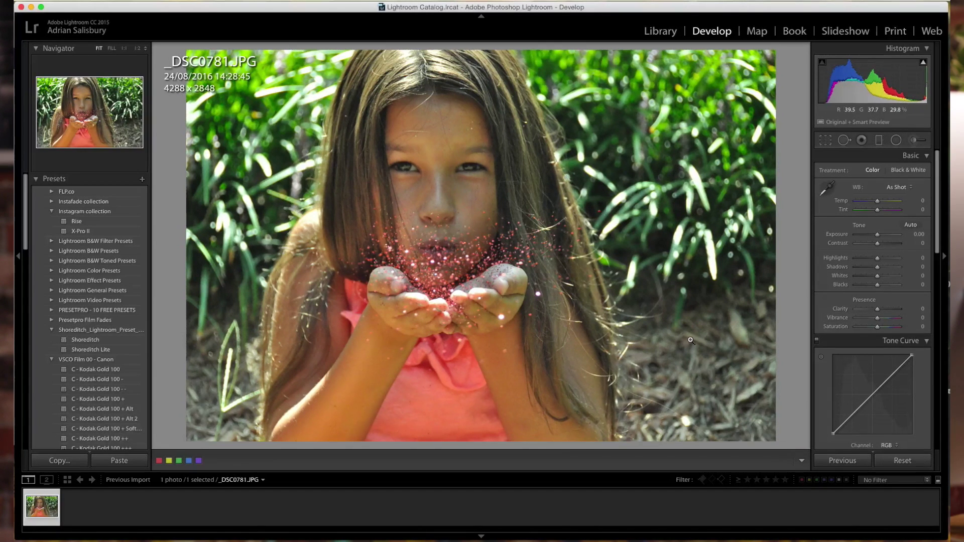
right_click(32, 512)
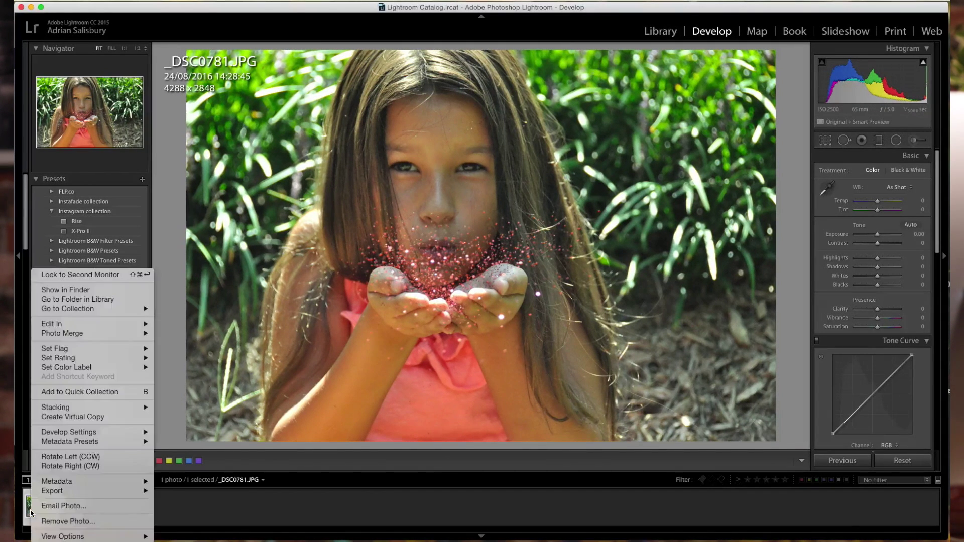
click(73, 417)
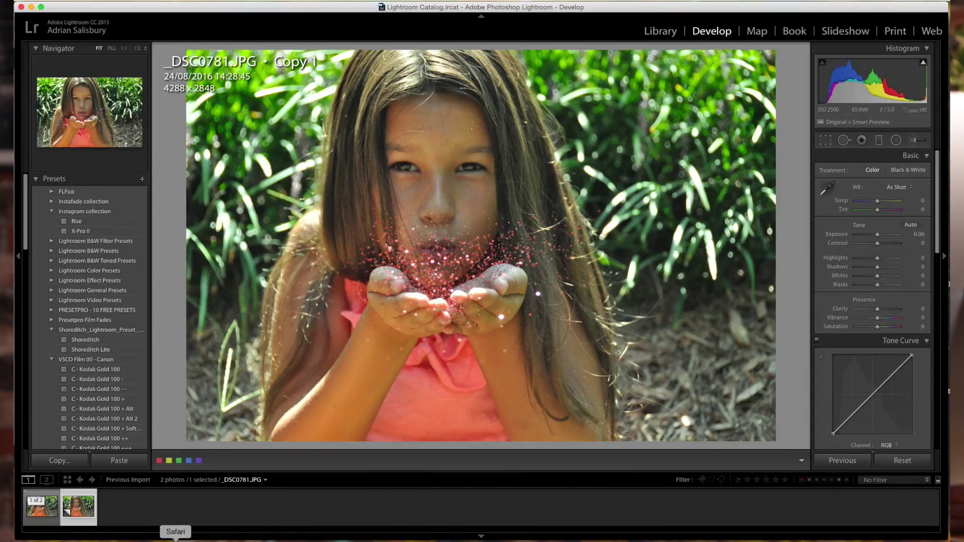
- Switch to Safari and examine the black-and-white glitter portrait and its editing request in the SLR Coaching Community post
click(175, 540)
scroll(262, 291, down, 5)
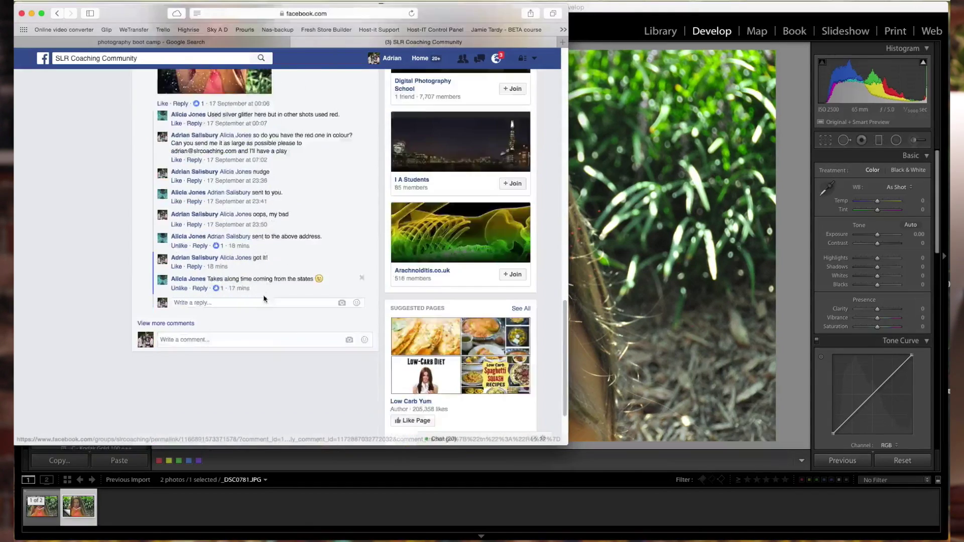
scroll(263, 299, up, 10)
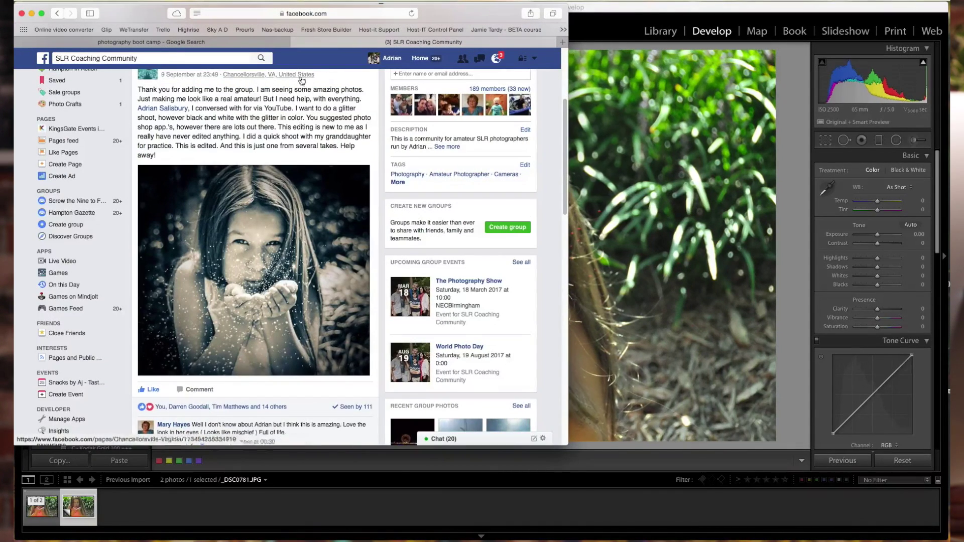
drag(452, 13, 614, 11)
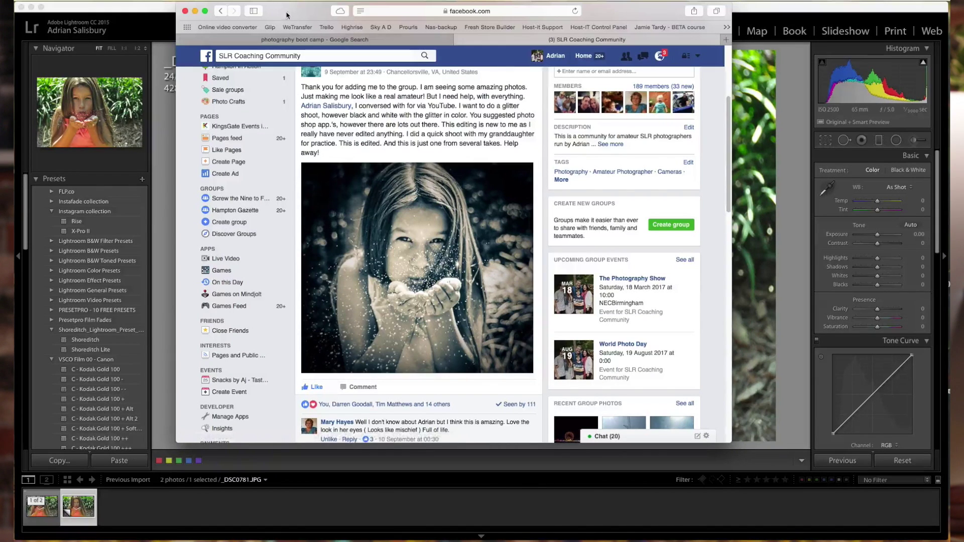
drag(297, 10, 276, 18)
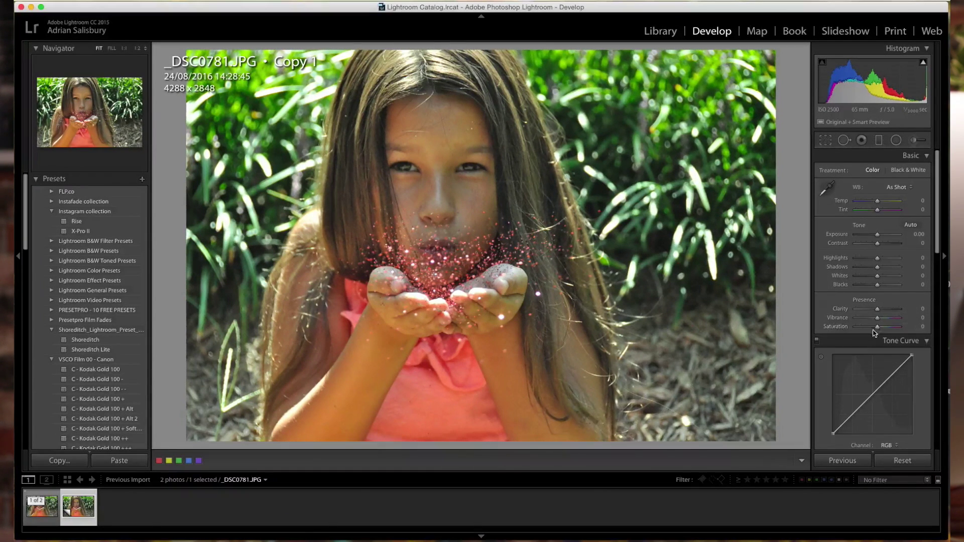
- In Lightroom, try the virtual copy with Saturation at -100, and reset Saturation to its default
drag(877, 327, 845, 330)
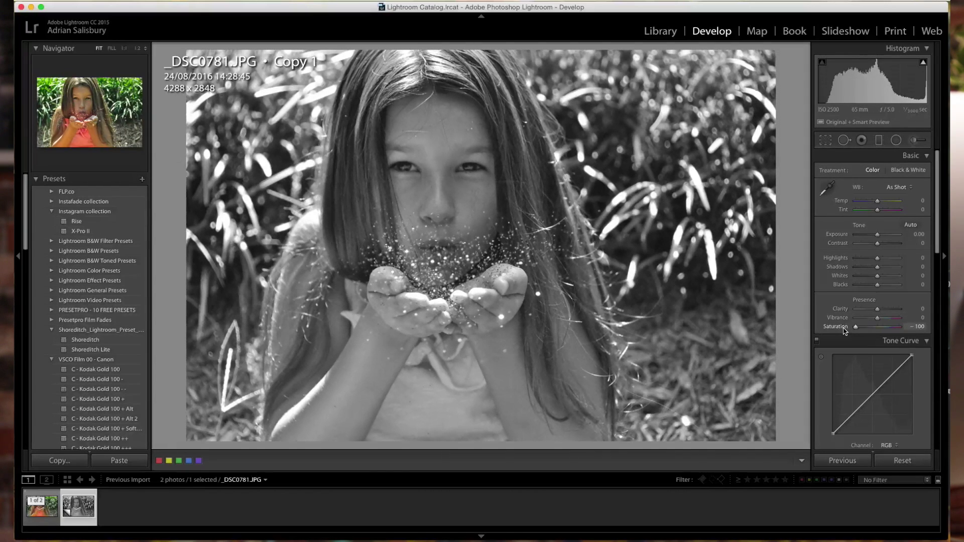
double_click(845, 330)
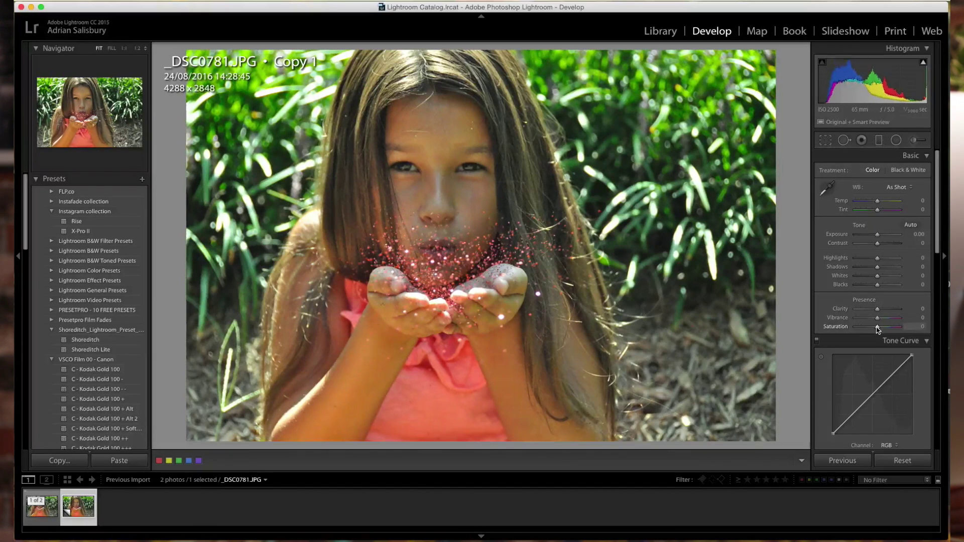
- Expand the Lightroom B&W Filter Presets and try Blue Filter and Blue Hi-Contrast Filter on the virtual copy
scroll(108, 336, down, 7)
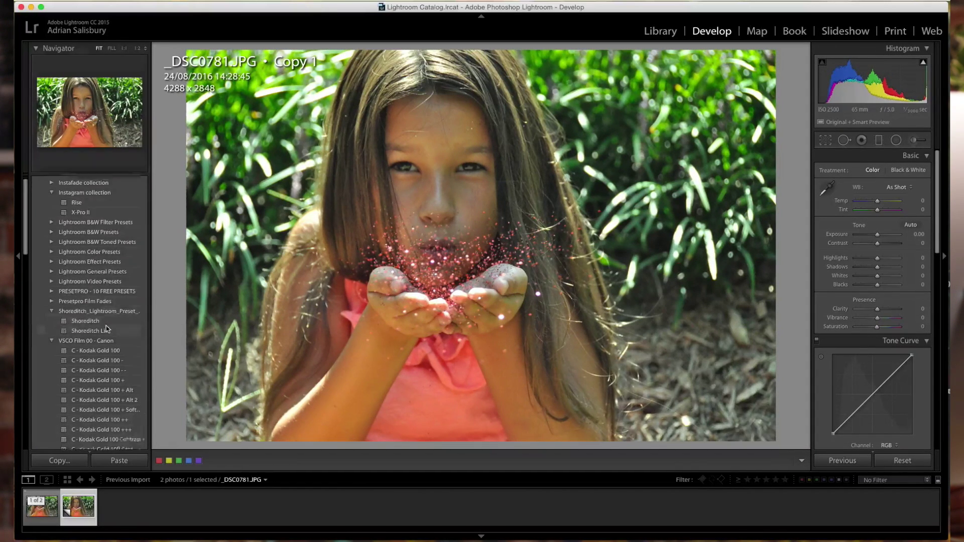
scroll(108, 332, down, 10)
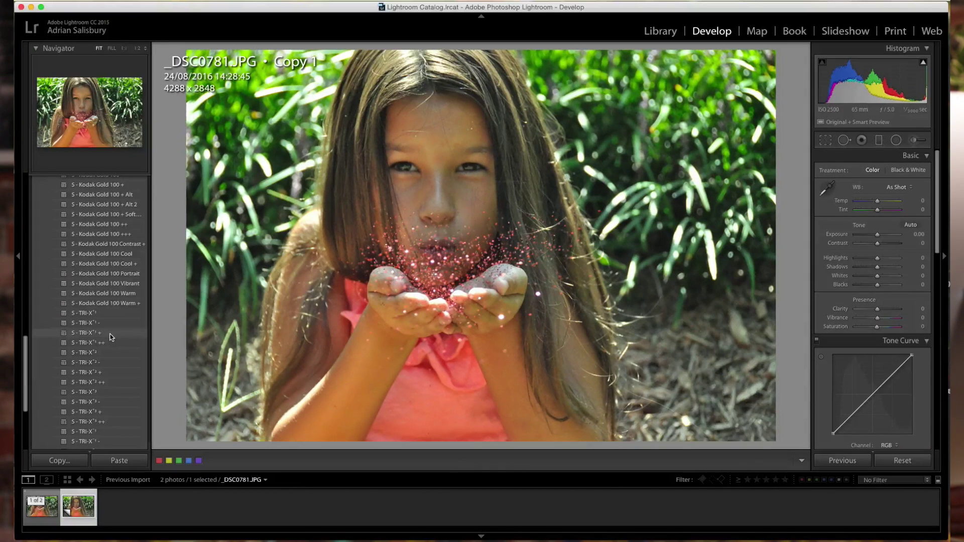
scroll(107, 332, down, 8)
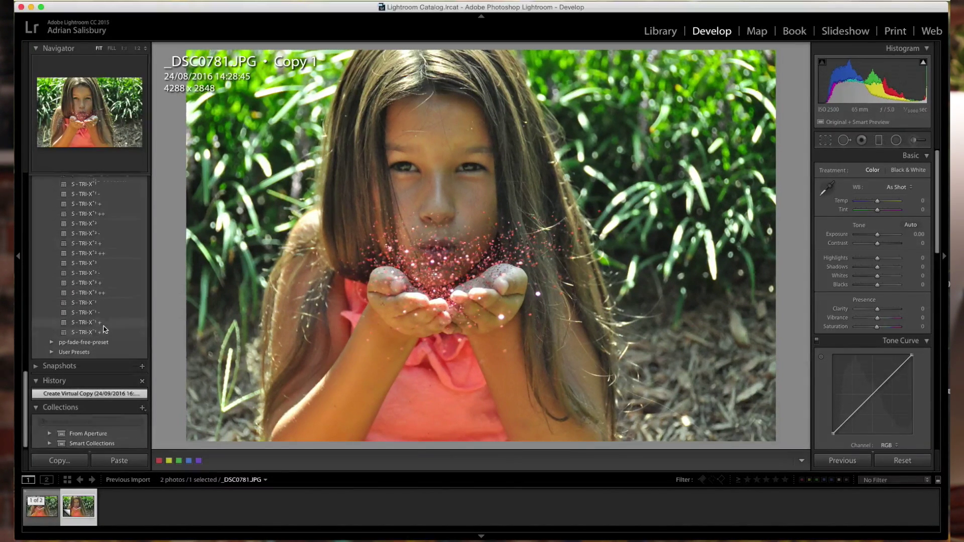
scroll(90, 311, up, 20)
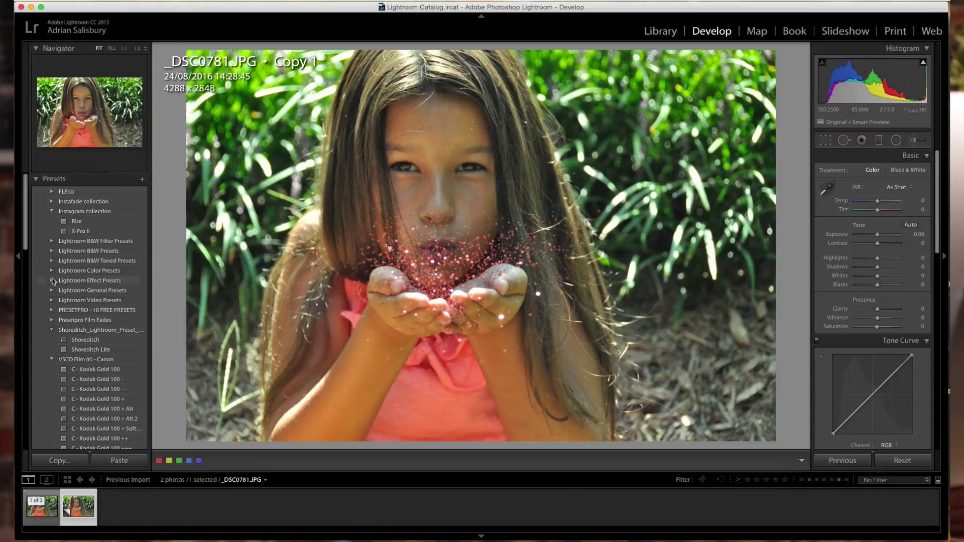
click(74, 242)
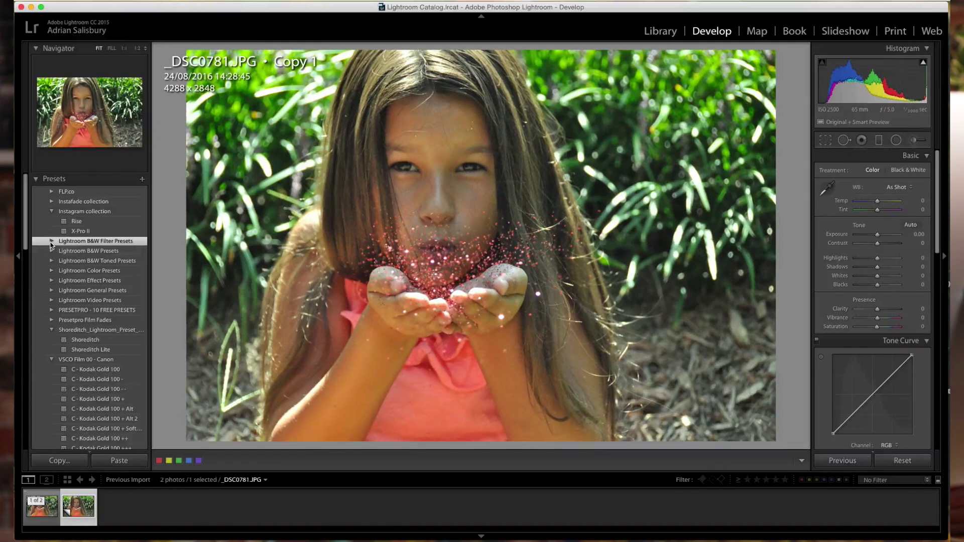
click(51, 242)
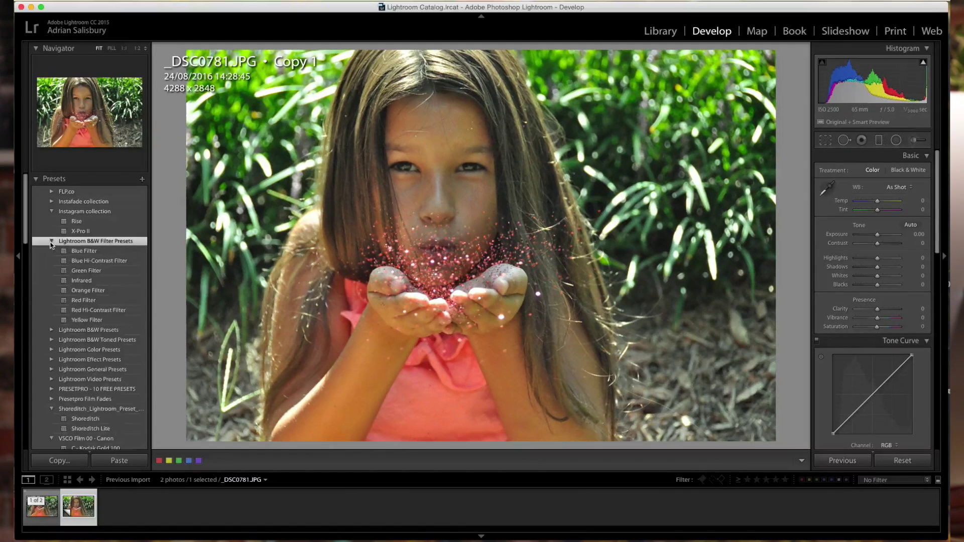
click(79, 253)
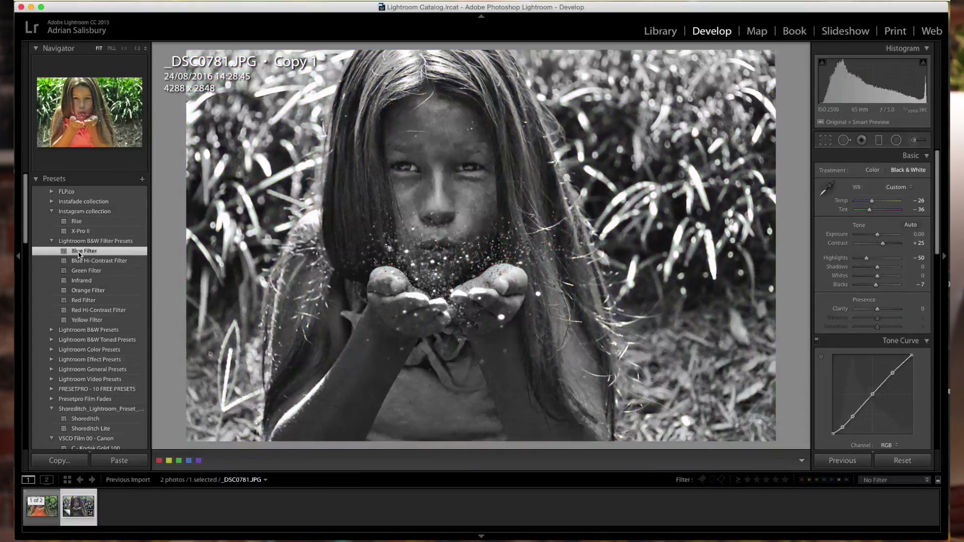
click(80, 261)
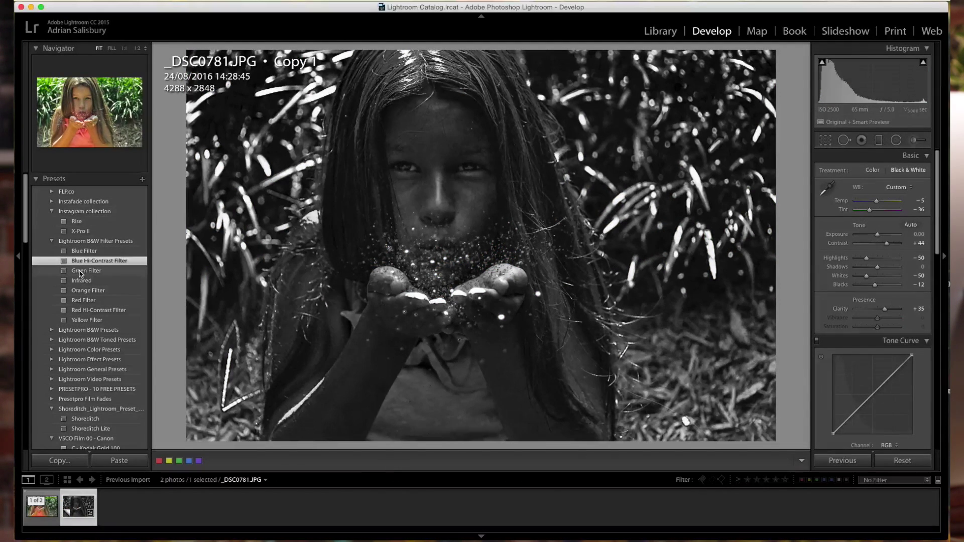
- Try the Green Filter, Infrared, Orange Filter, Red Filter, Red Hi-Contrast Filter and Yellow Filter presets on the portrait
click(79, 271)
click(79, 282)
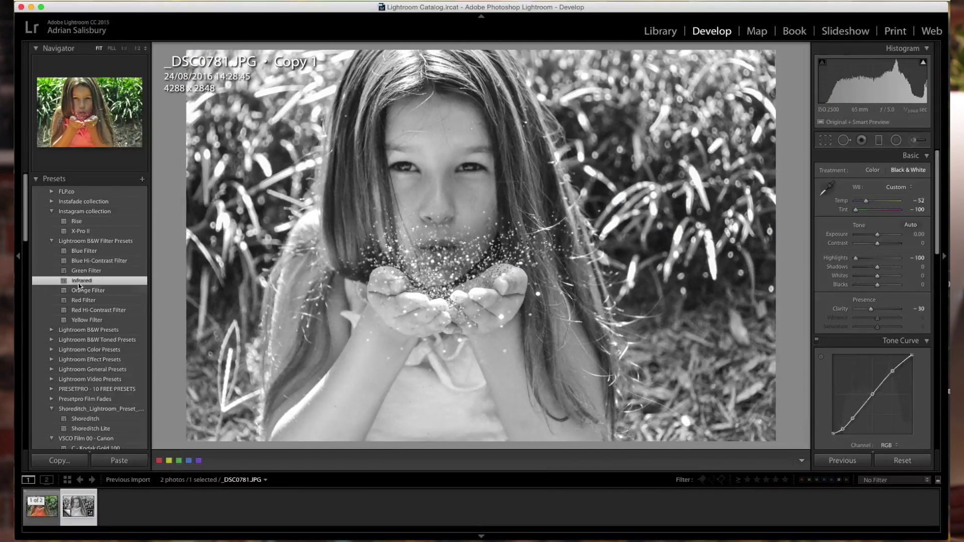
click(79, 293)
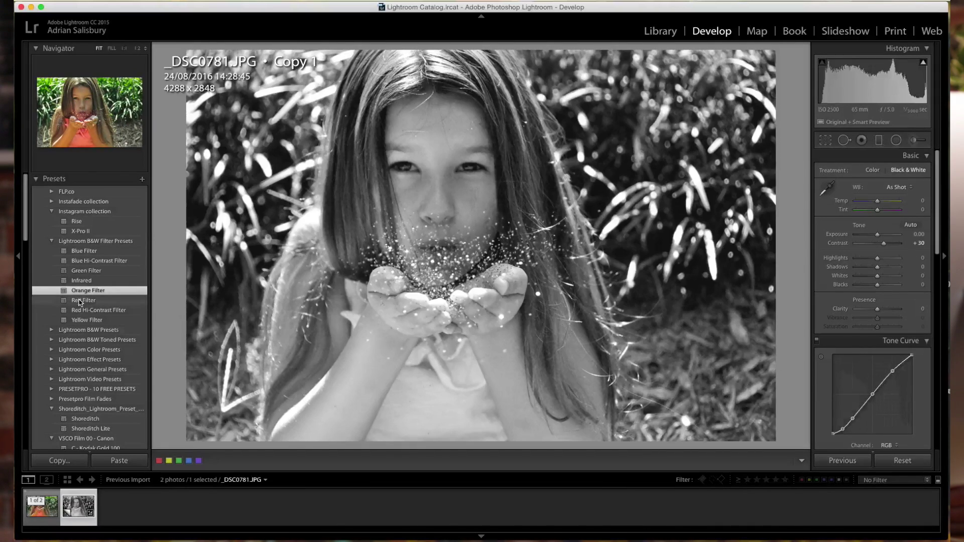
click(79, 302)
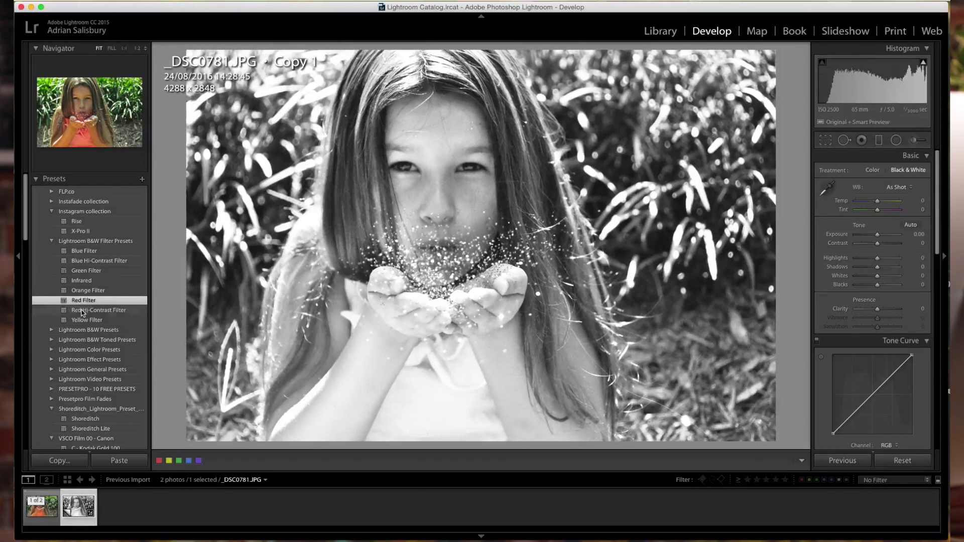
click(82, 311)
click(80, 321)
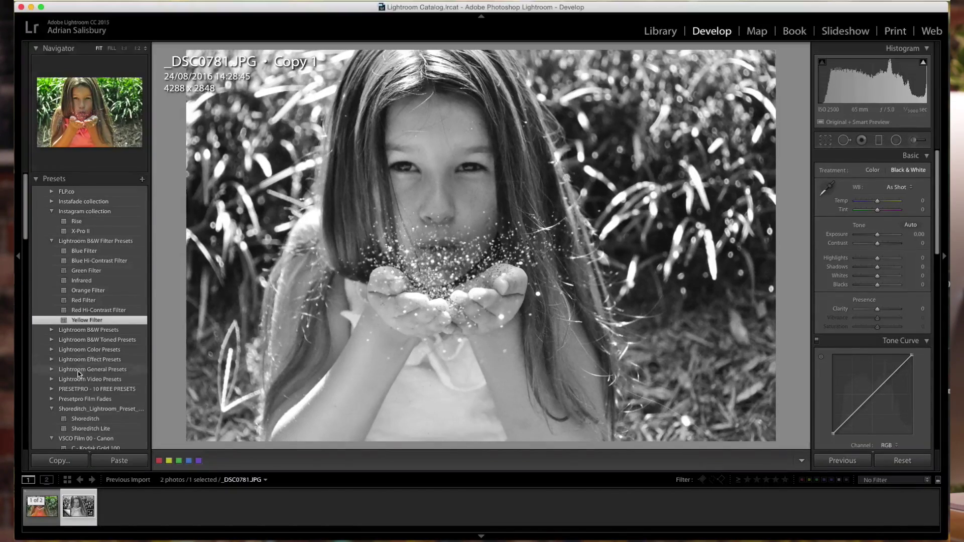
- Try the C - Kodak Gold 100 preset from the VSCO Film 00 - Canon group on the portrait
scroll(79, 374, down, 10)
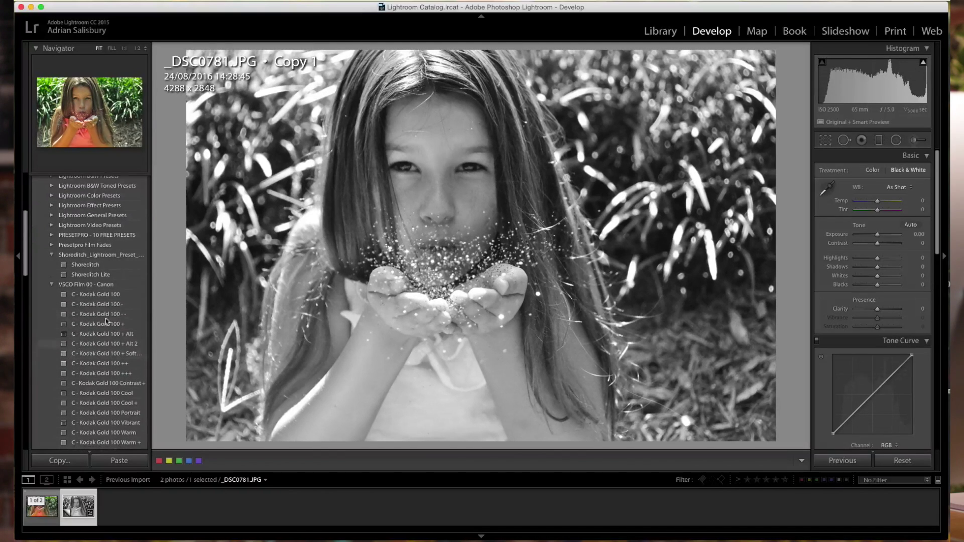
click(94, 295)
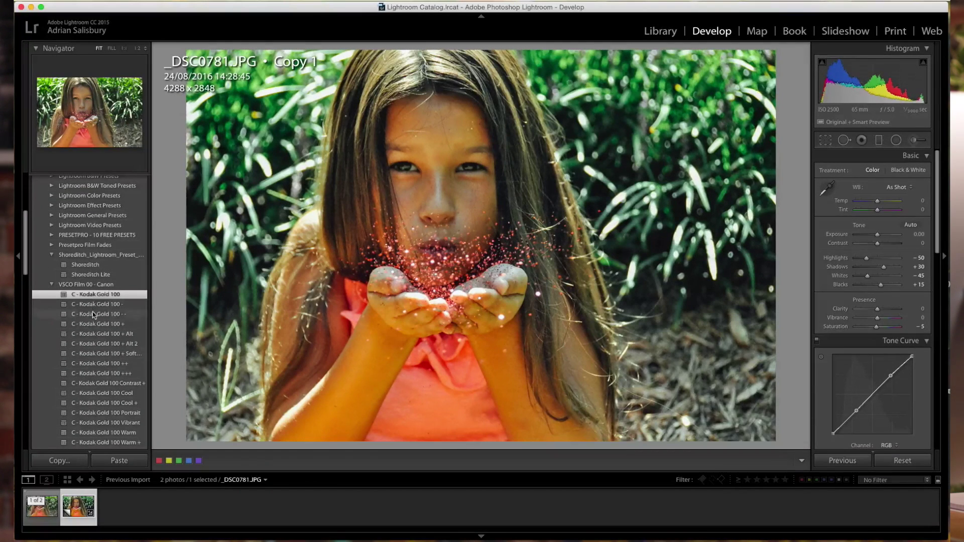
scroll(93, 315, down, 6)
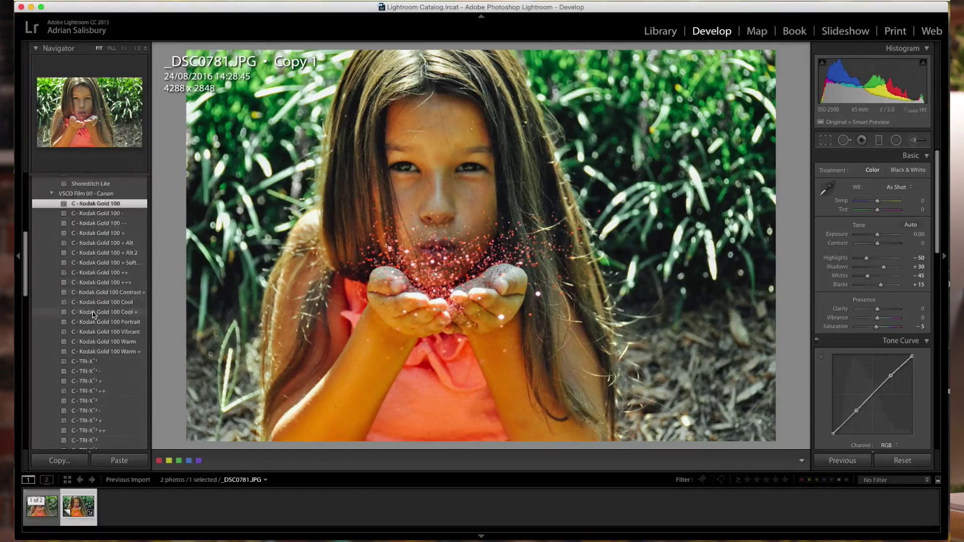
- Compare the base, minus and plus variants of the first C - TRI-X set with the second set's plus variant
click(86, 361)
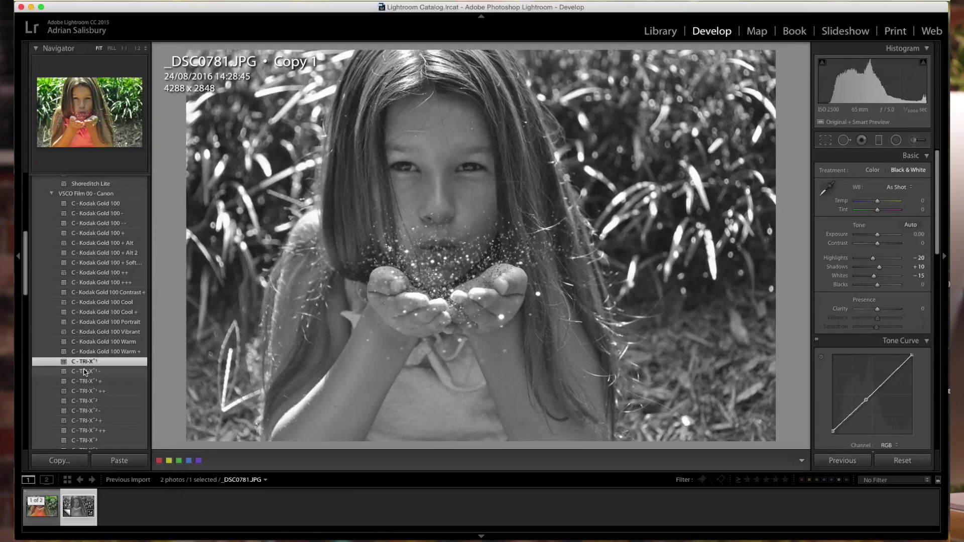
click(85, 372)
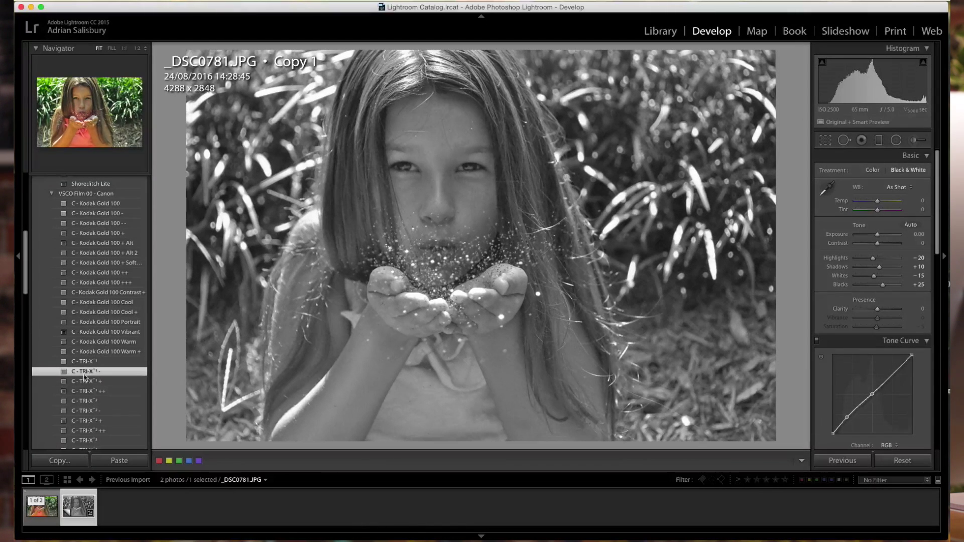
click(84, 382)
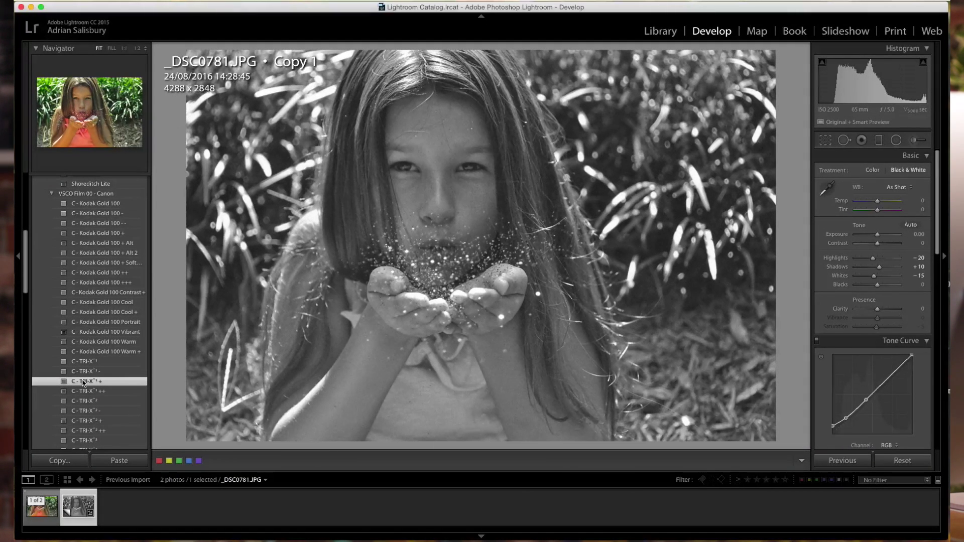
click(85, 361)
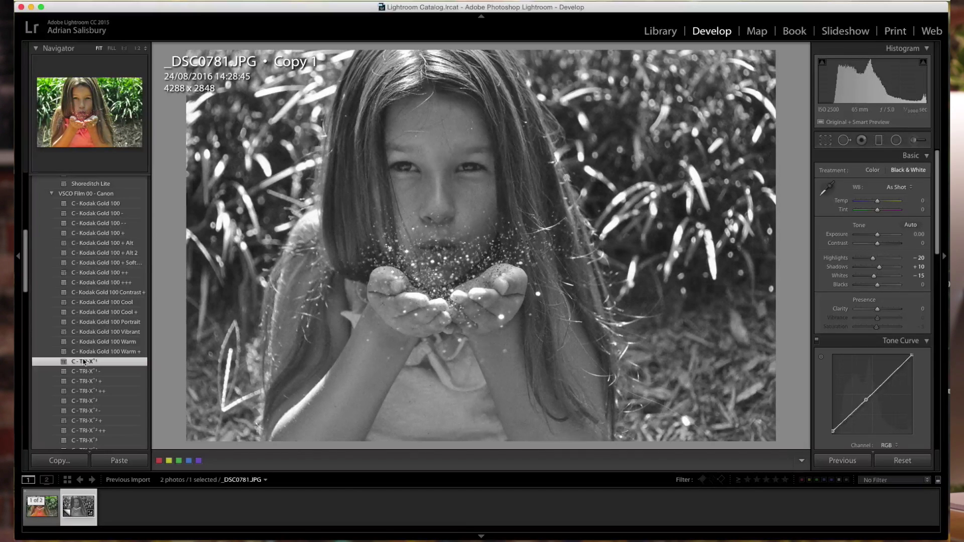
click(91, 423)
scroll(90, 420, down, 3)
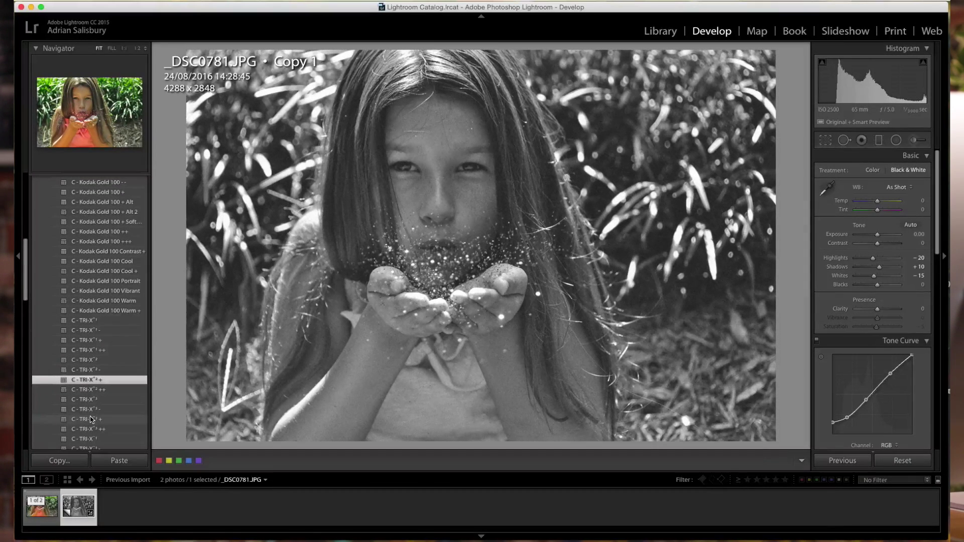
- Compare the stronger C - TRI-X presets on the portrait and apply the plus variant of the second TRI-X set
click(89, 390)
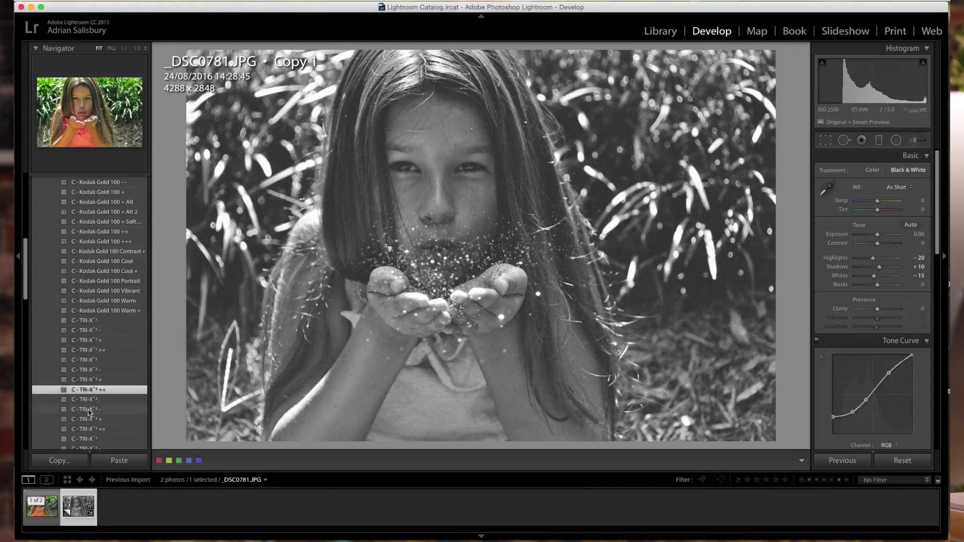
click(89, 410)
click(86, 420)
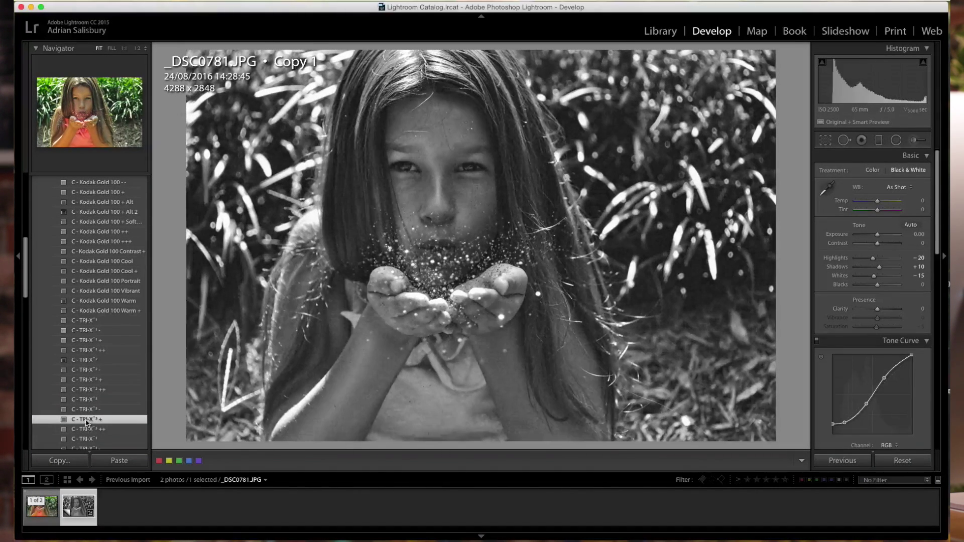
click(85, 429)
click(86, 440)
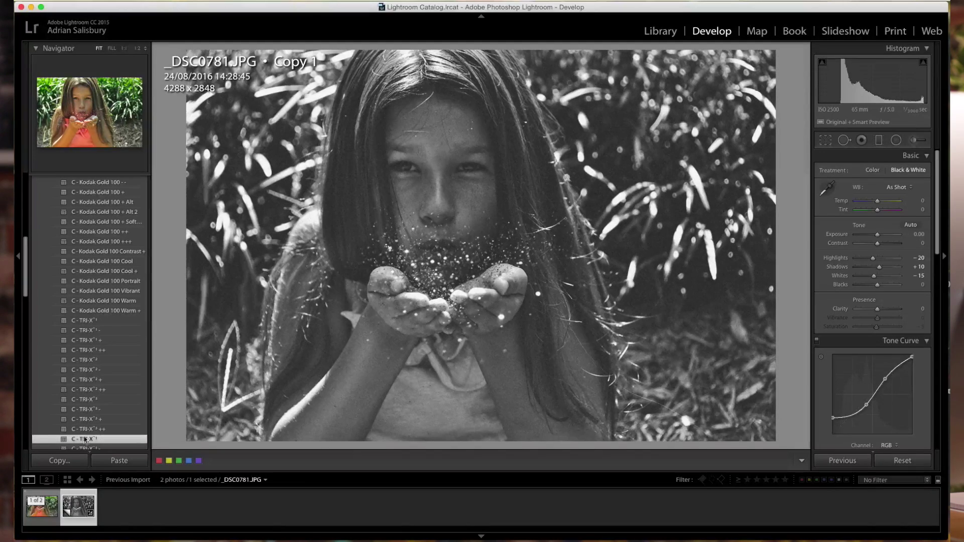
click(84, 400)
click(85, 388)
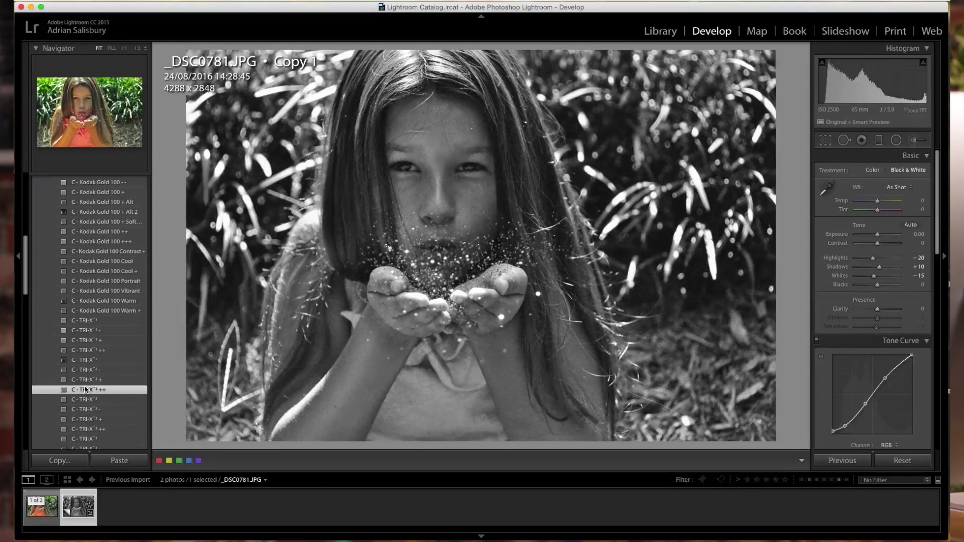
click(84, 380)
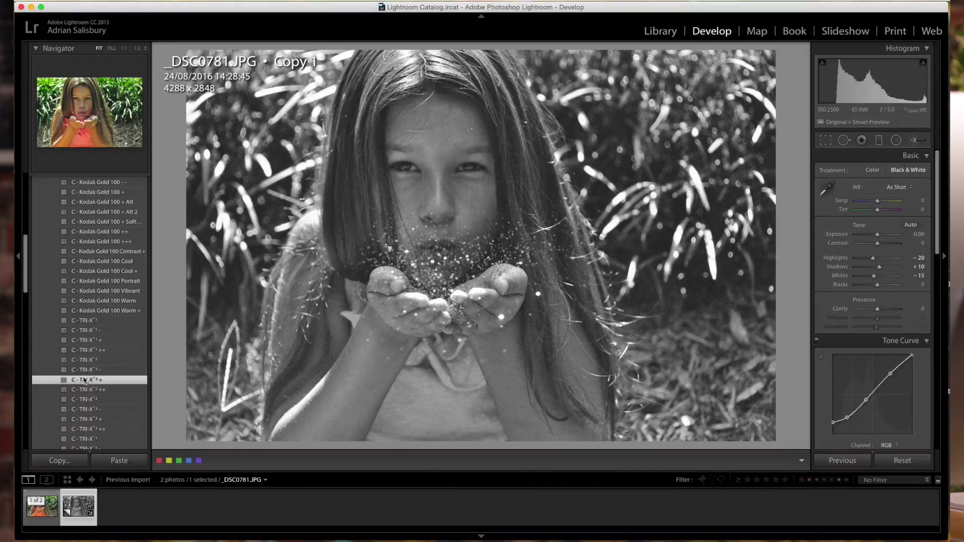
- Compare the milder presets of the second and first C - TRI-X sets and apply the minus variant of the first set
click(85, 371)
click(84, 361)
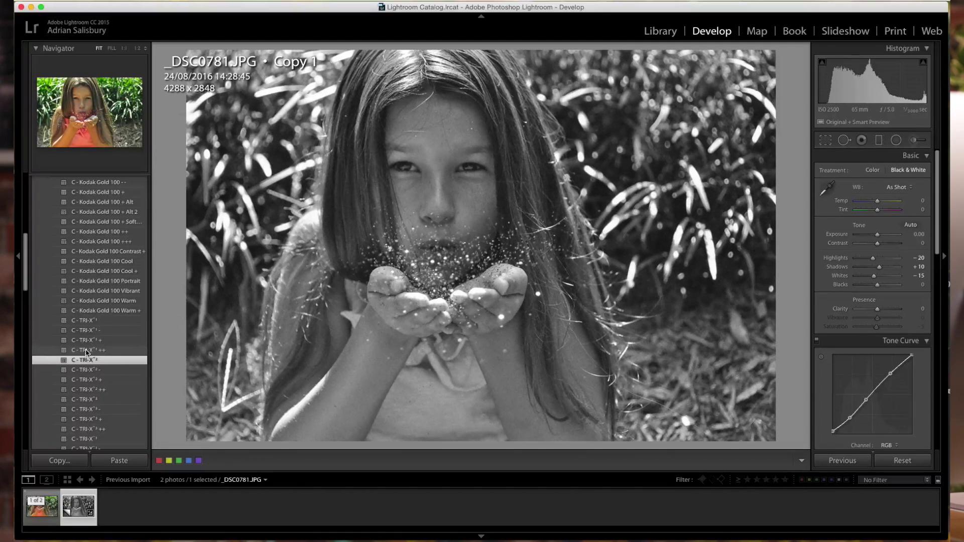
click(87, 352)
click(89, 341)
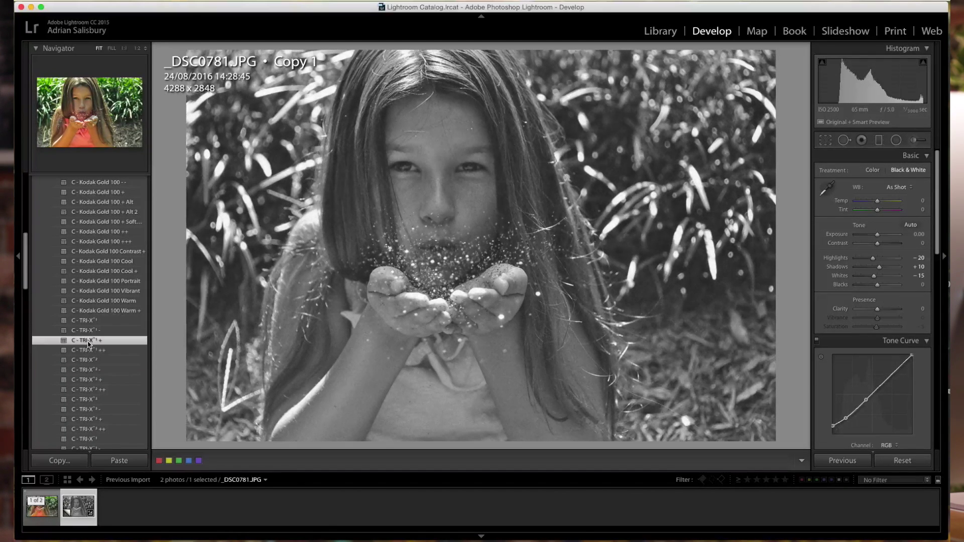
click(87, 332)
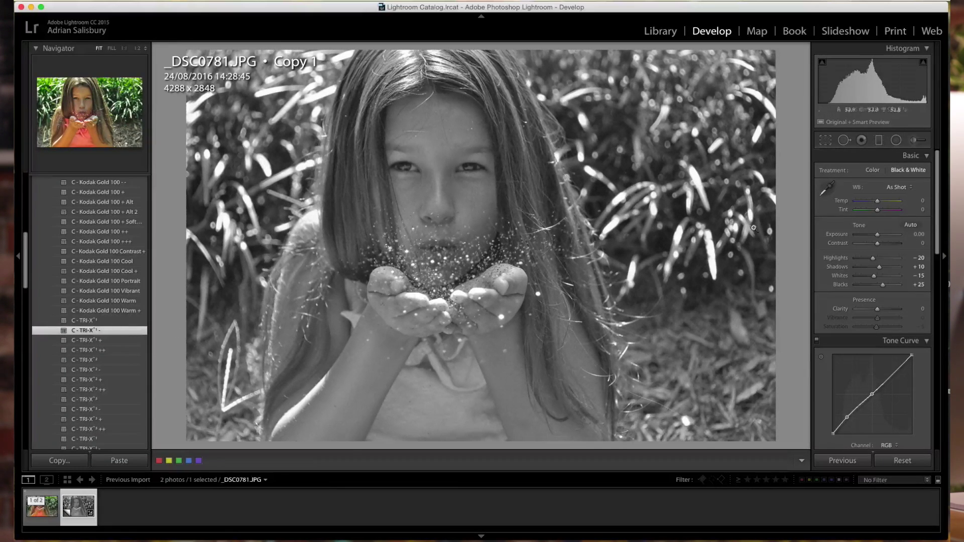
- Try a white balance temperature shift to -5 on the black-and-white copy and look over its Black & White Mix values
drag(877, 203, 877, 205)
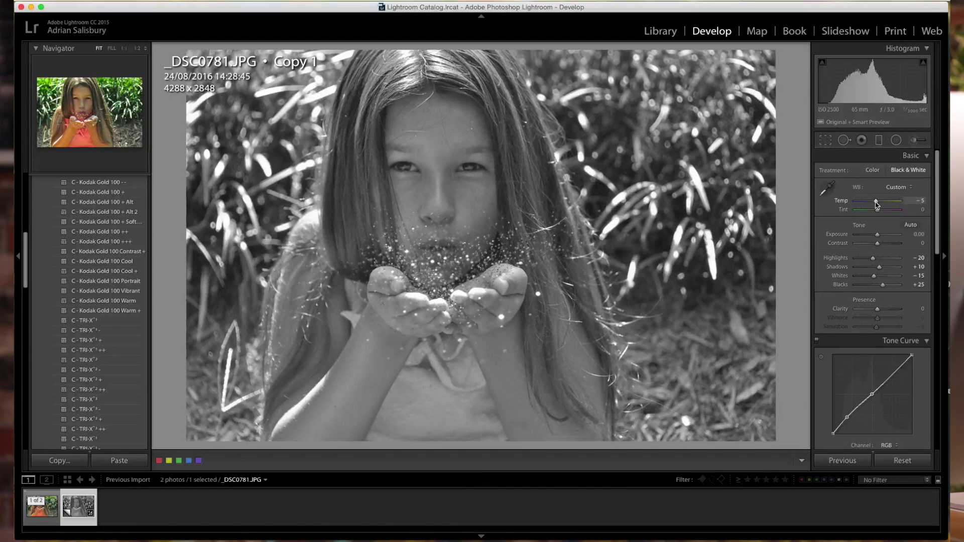
scroll(858, 316, down, 3)
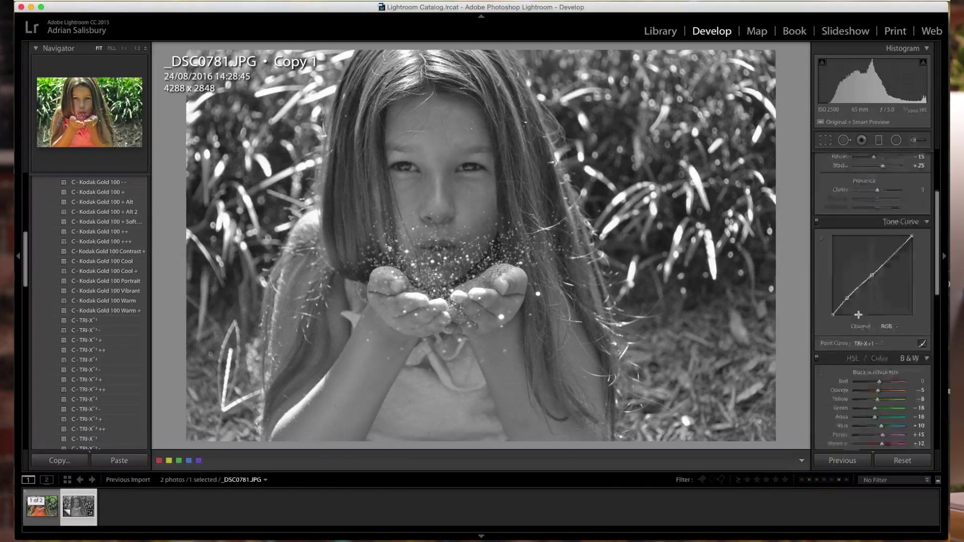
scroll(859, 315, down, 3)
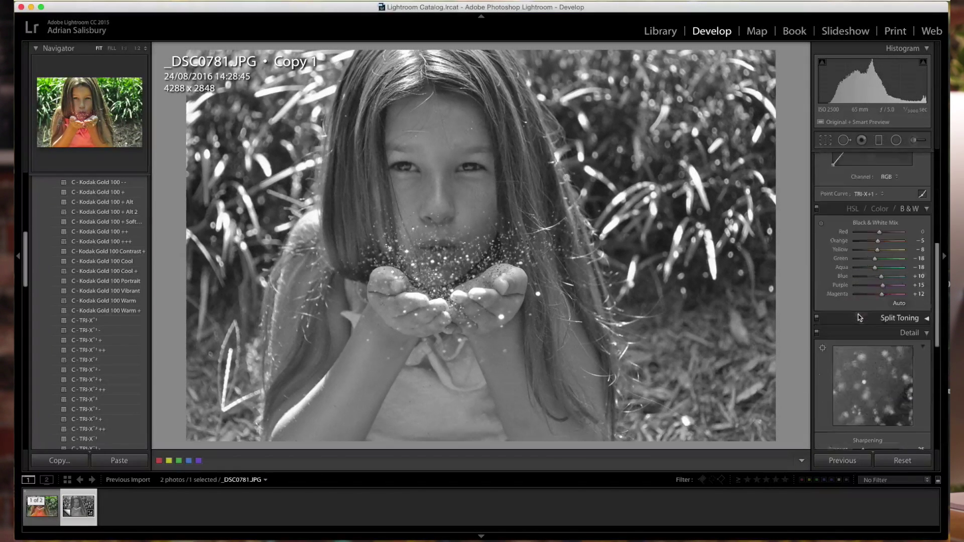
- Crop the black-and-white copy to about 3843 x 2552 pixels at the original aspect ratio, trimming its right and bottom edges
click(824, 141)
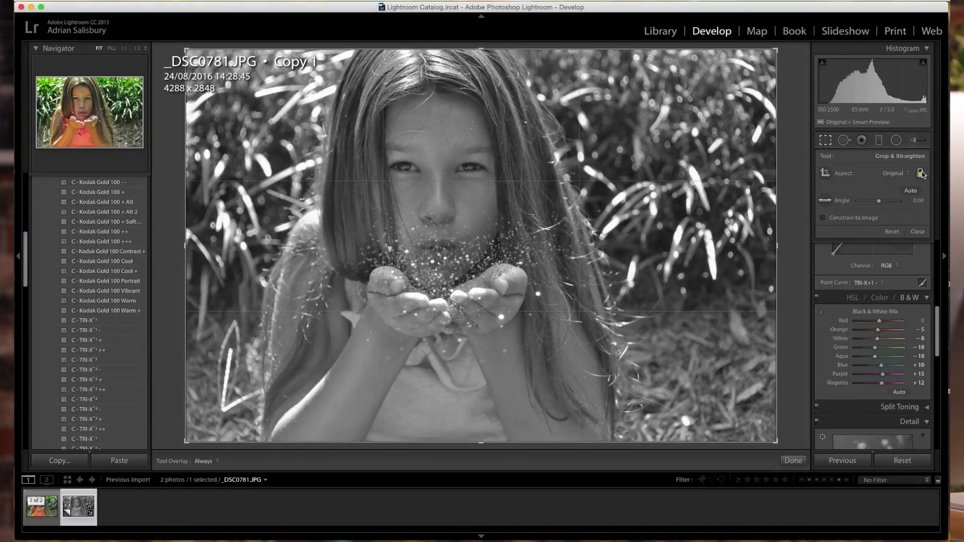
drag(777, 245, 755, 250)
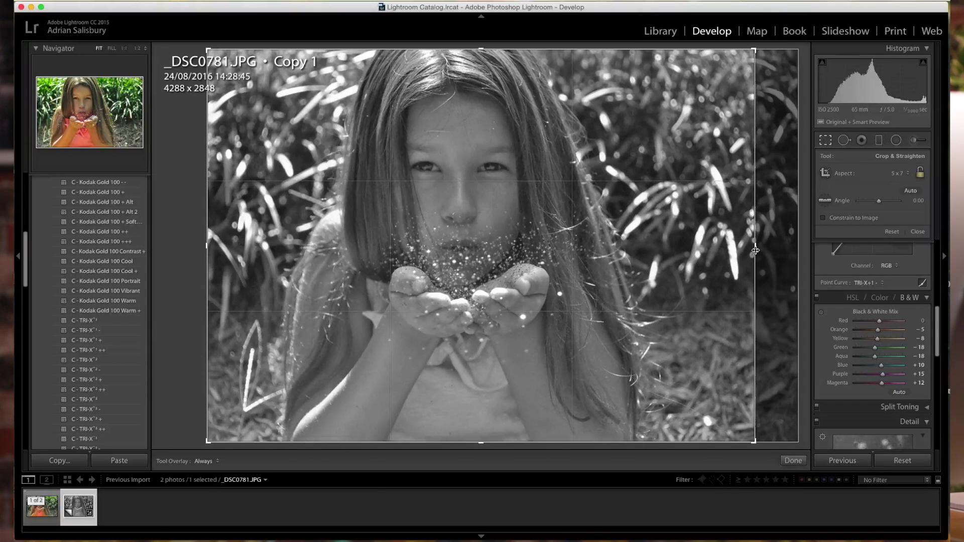
key(super+z)
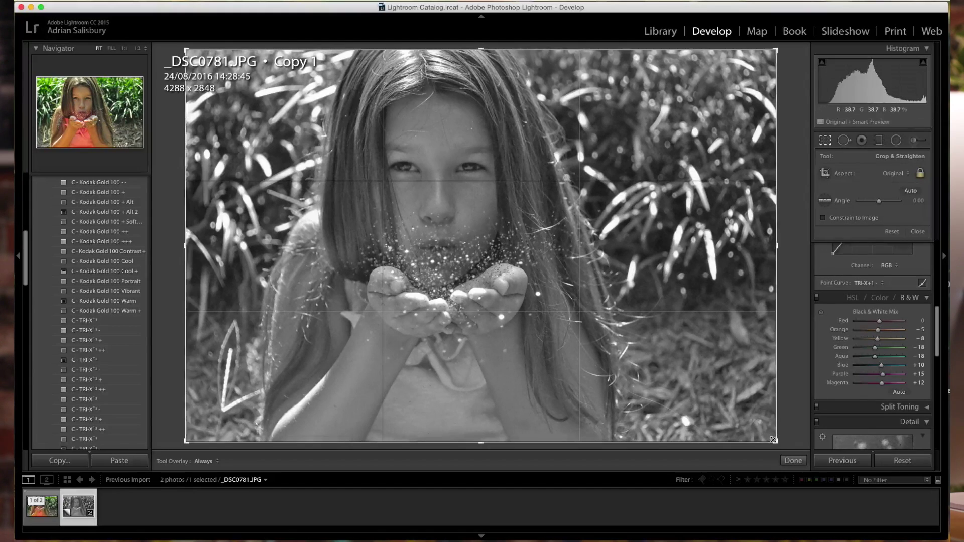
drag(776, 441, 742, 431)
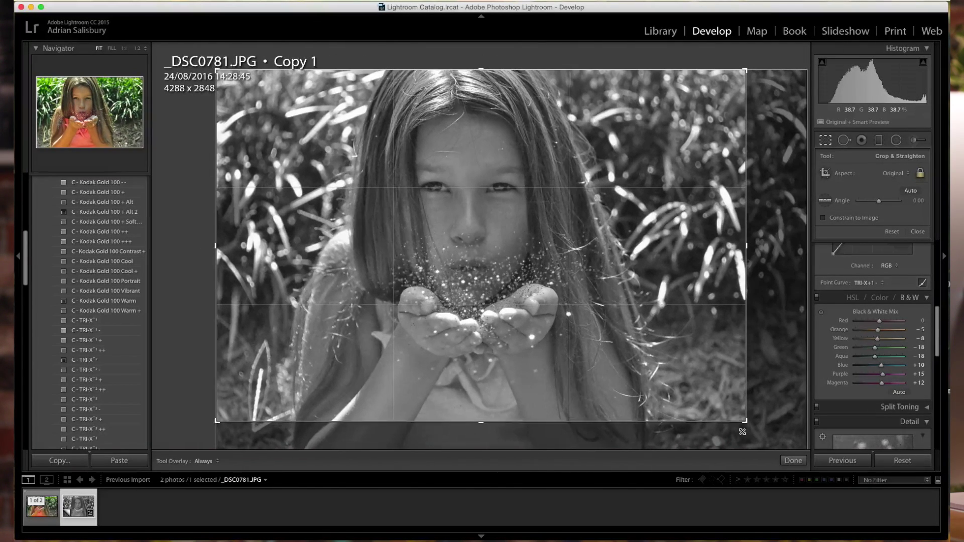
drag(727, 375, 728, 371)
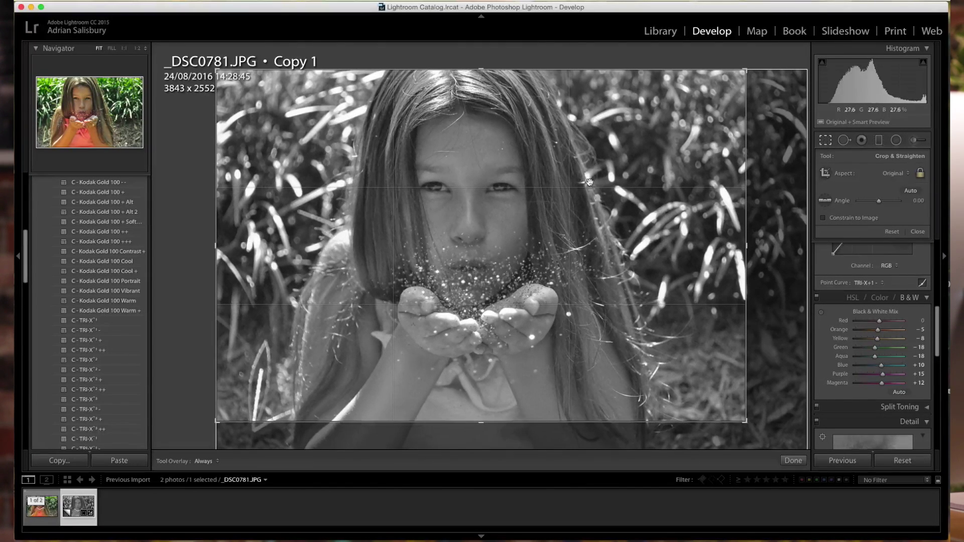
key(Return)
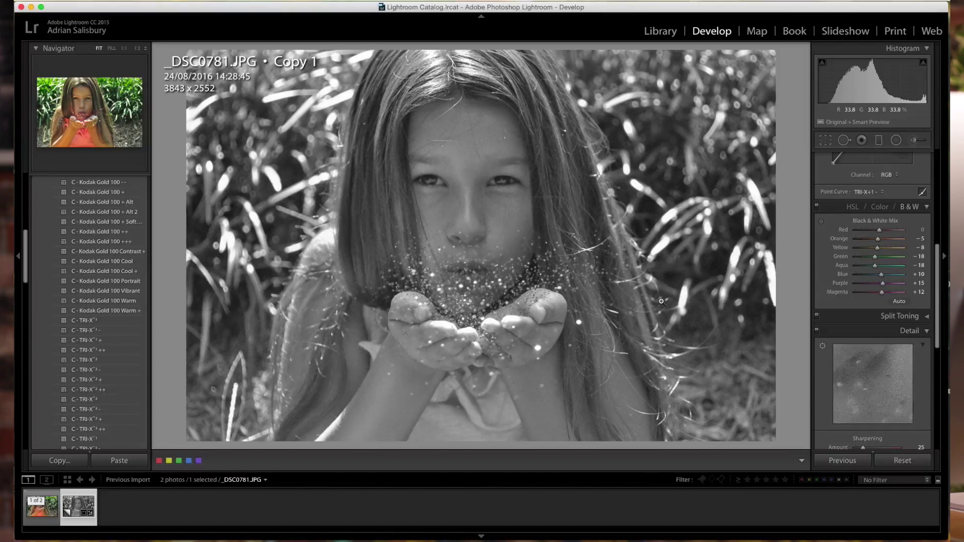
- Set the post-crop vignetting amount to -50 and the grain amount to 6
scroll(828, 326, down, 5)
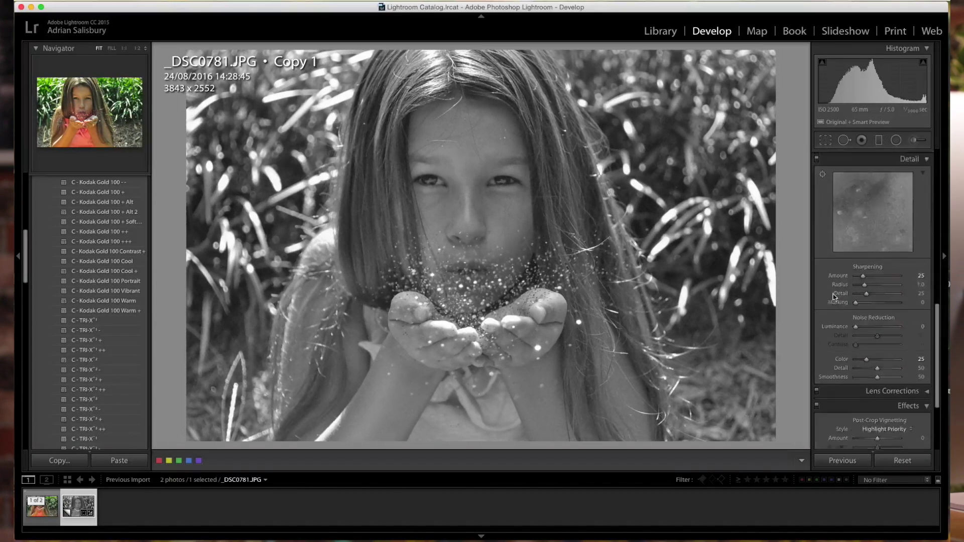
scroll(824, 329, down, 3)
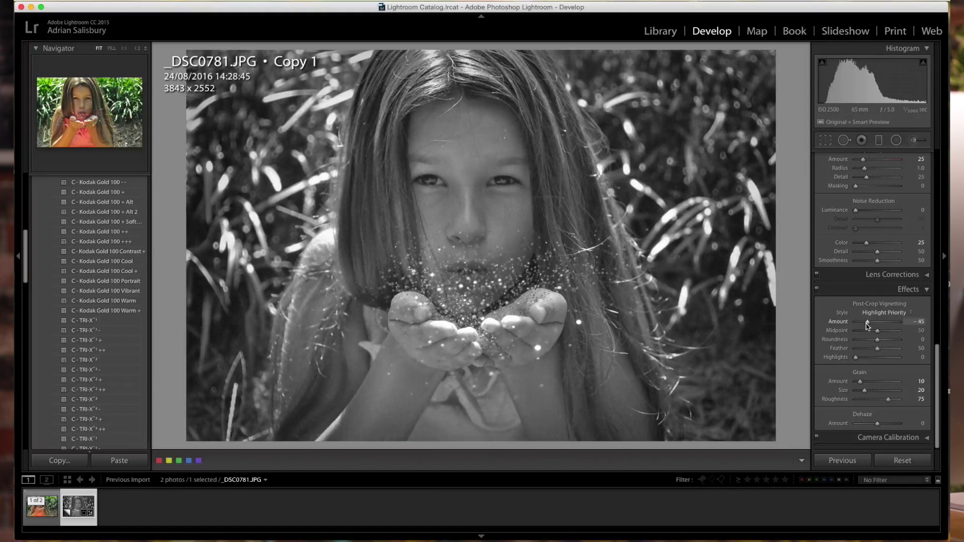
drag(866, 324, 866, 324)
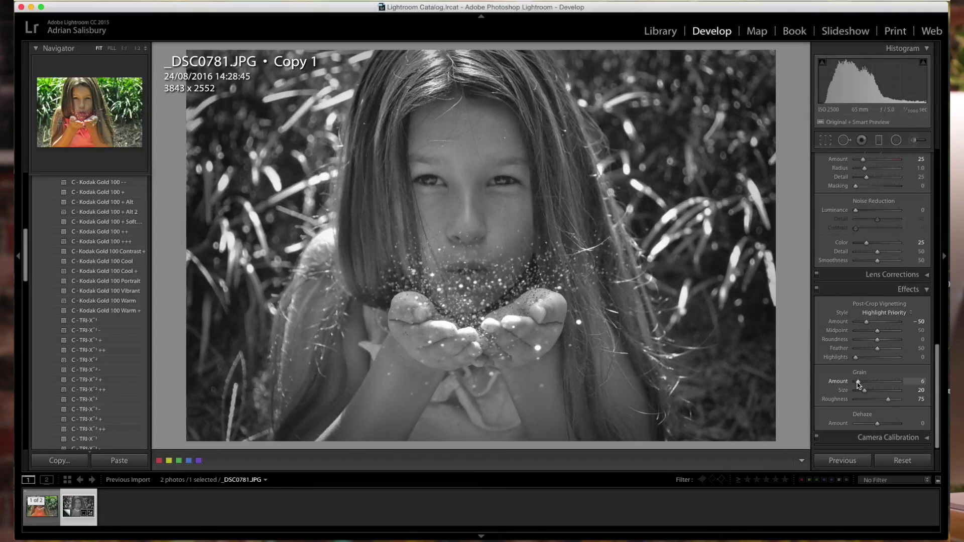
- Set the sharpening amount to 34 on the black-and-white copy
scroll(828, 406, up, 10)
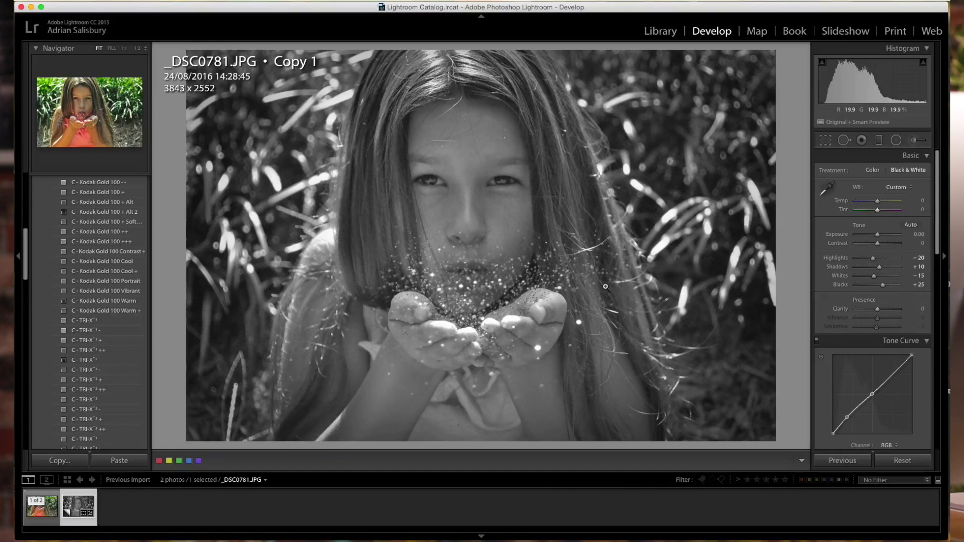
scroll(844, 287, down, 12)
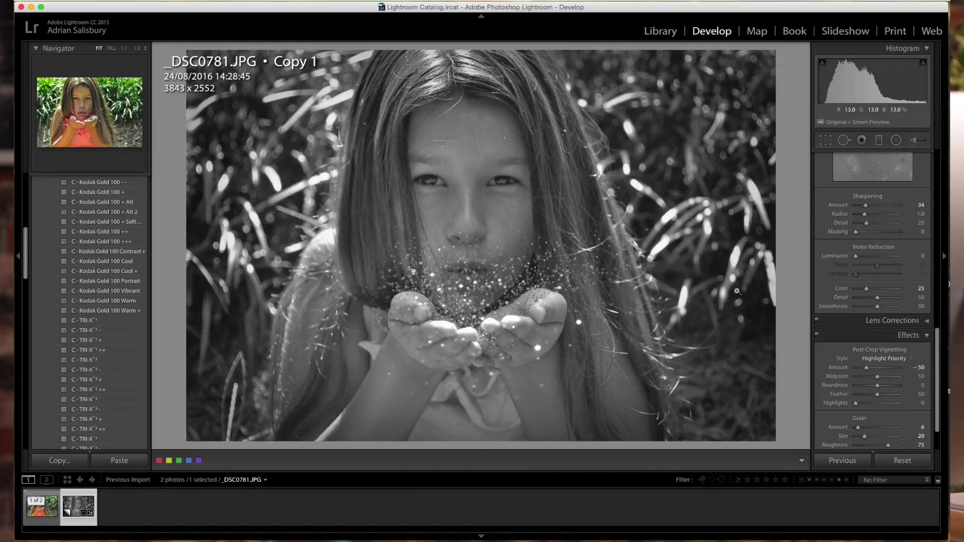
scroll(841, 319, up, 10)
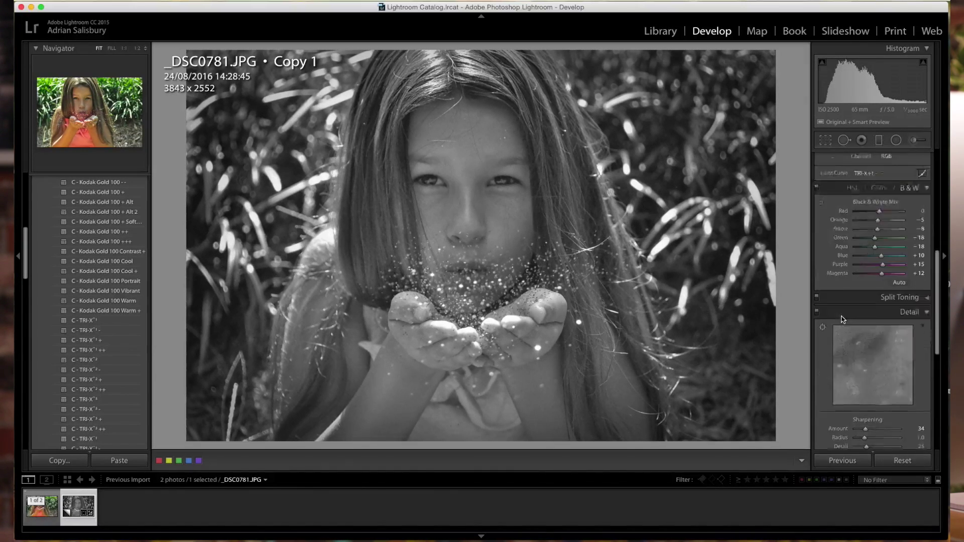
- Set the contrast to +23 and raise the clarity, strengthening the post-crop vignetting amount to -62
scroll(843, 271, up, 8)
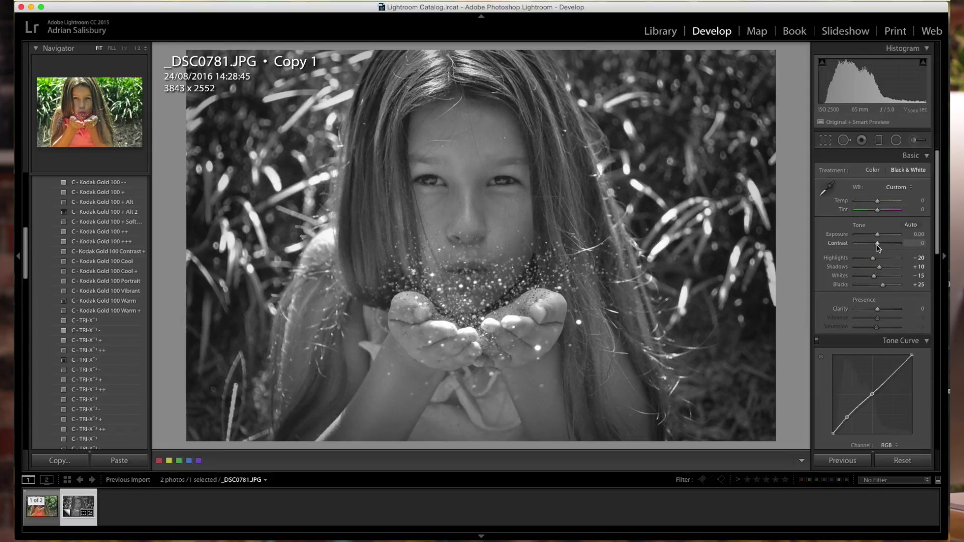
drag(877, 245, 883, 241)
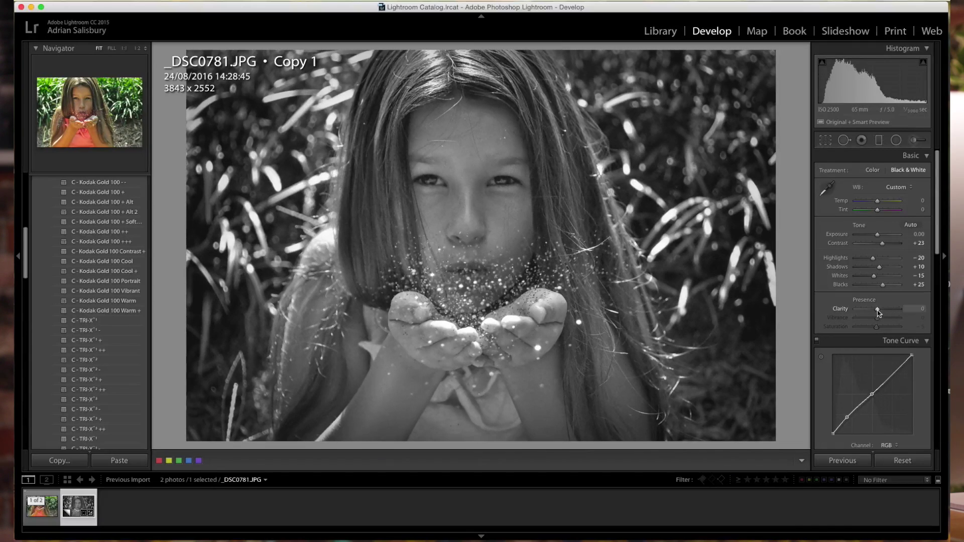
drag(878, 310, 884, 308)
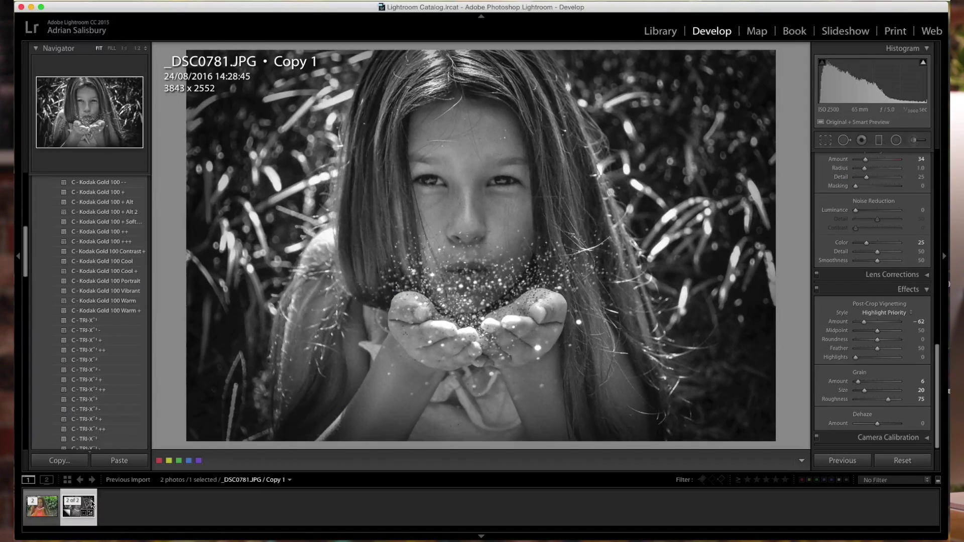
- Copy only the crop settings of the black-and-white copy, including straighten angle and aspect ratio
key(super+shift+c)
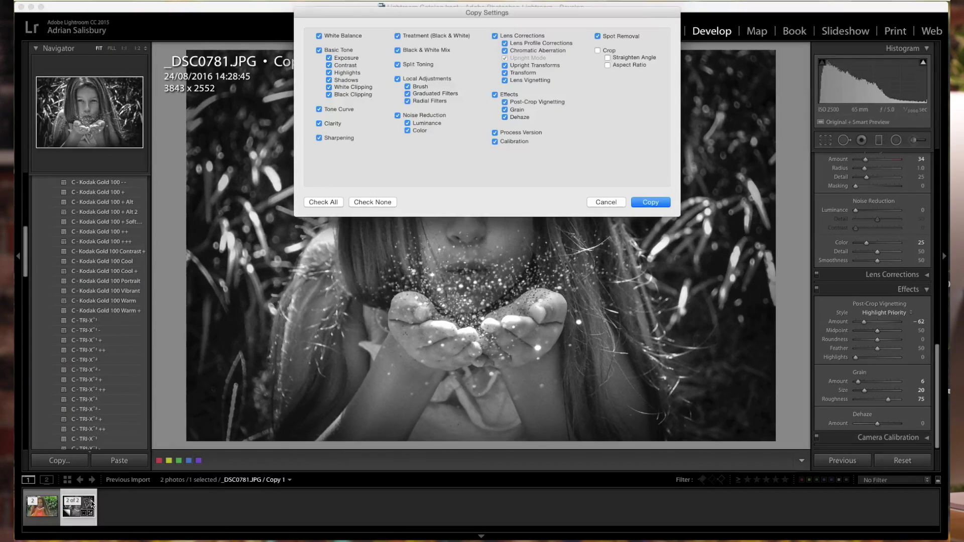
click(357, 203)
click(598, 50)
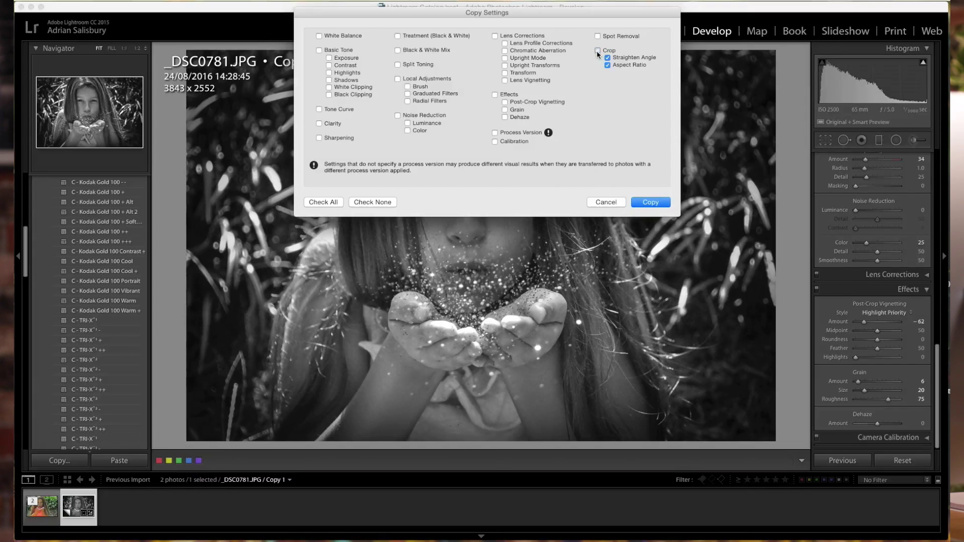
click(651, 203)
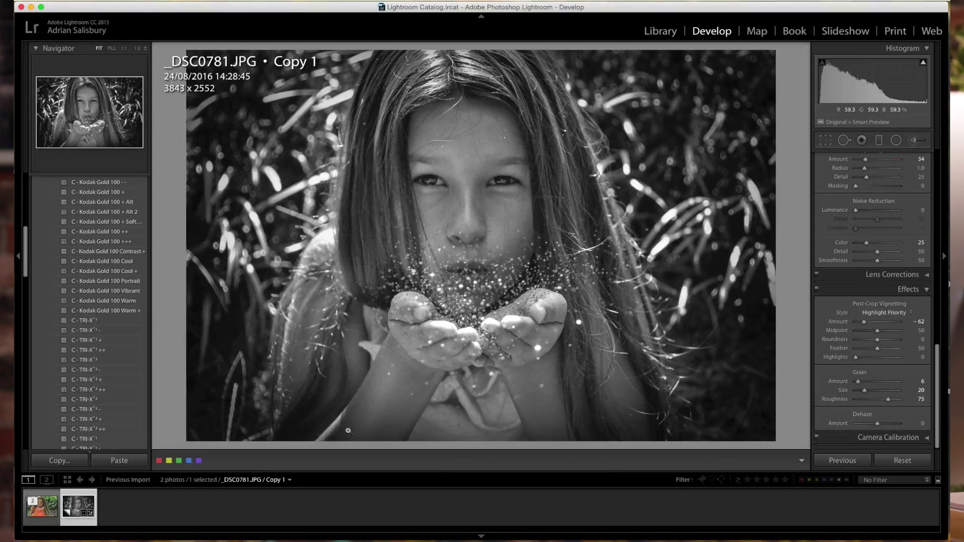
- Paste the copied crop settings onto the original colour photo
click(46, 511)
click(46, 511)
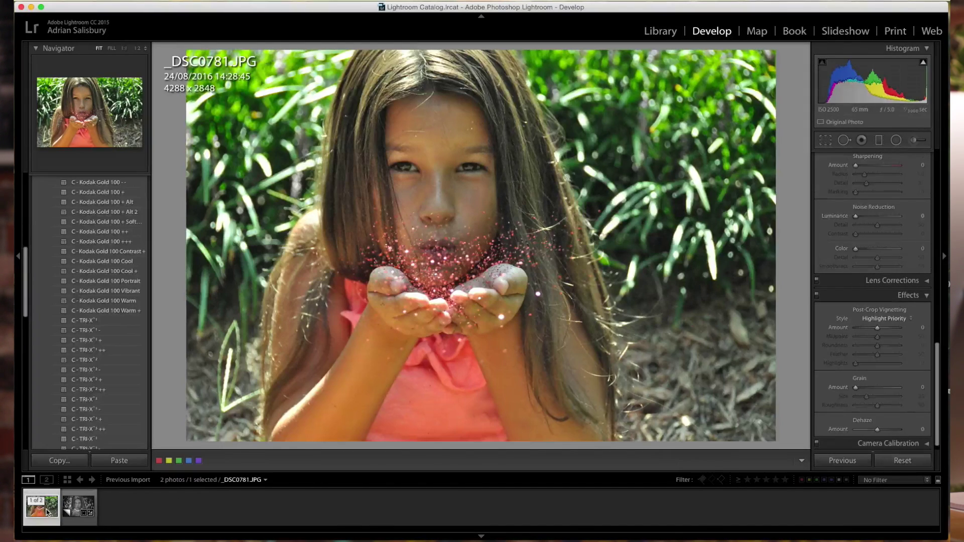
key(super+shift+v)
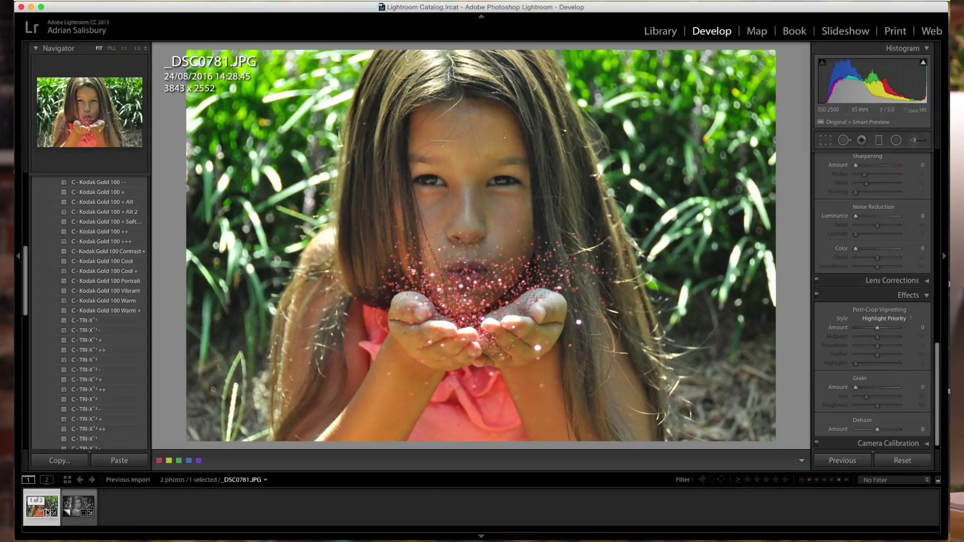
- Switch repeatedly between the colour original and the black-and-white copy to check that their crops line up
click(71, 511)
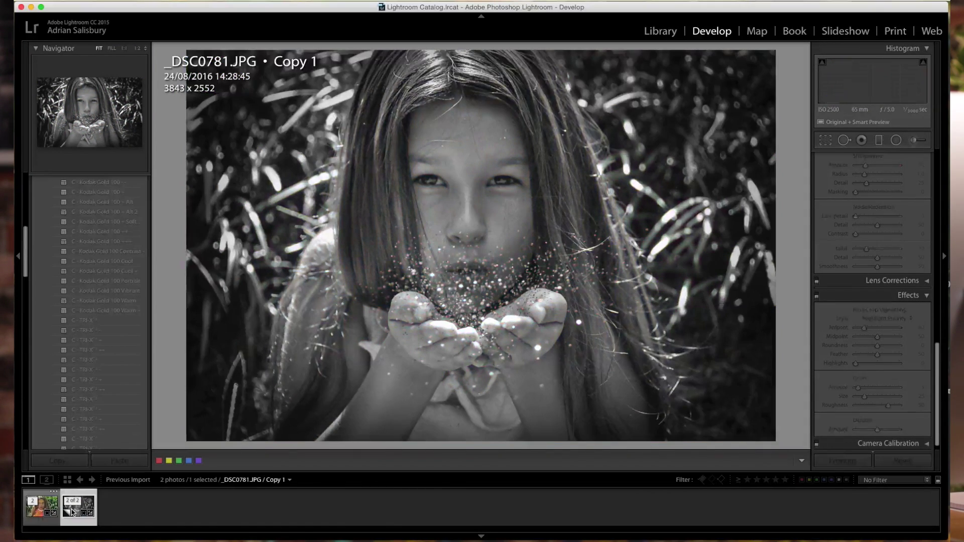
key(Left)
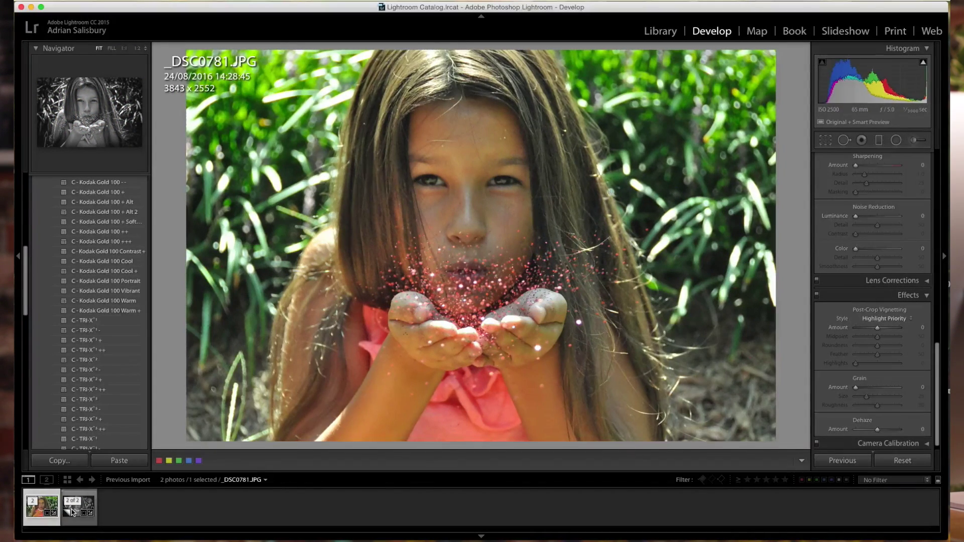
click(71, 511)
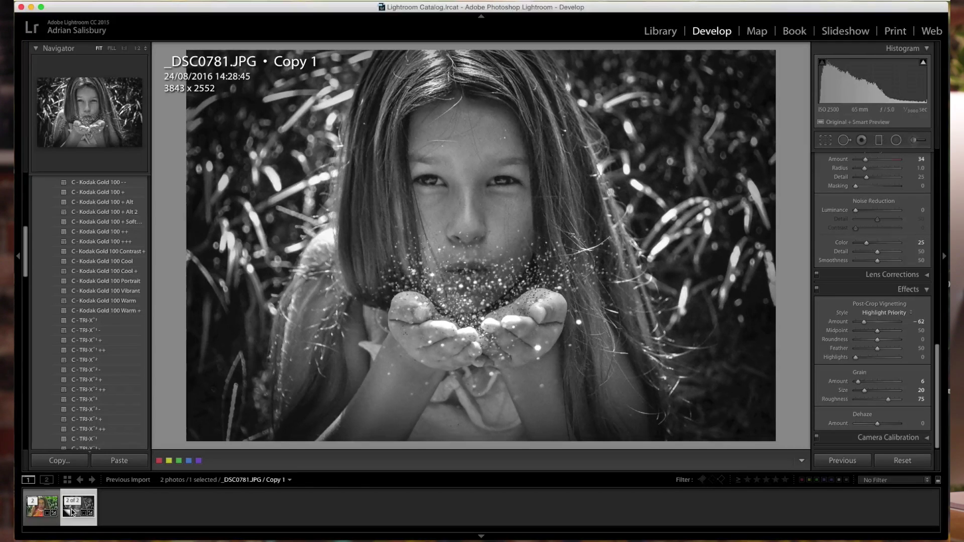
key(Left)
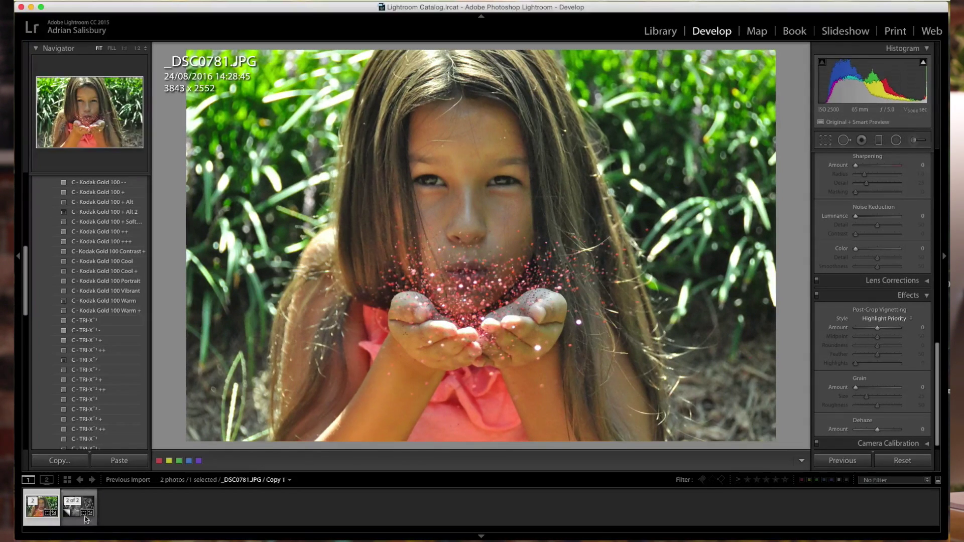
click(87, 516)
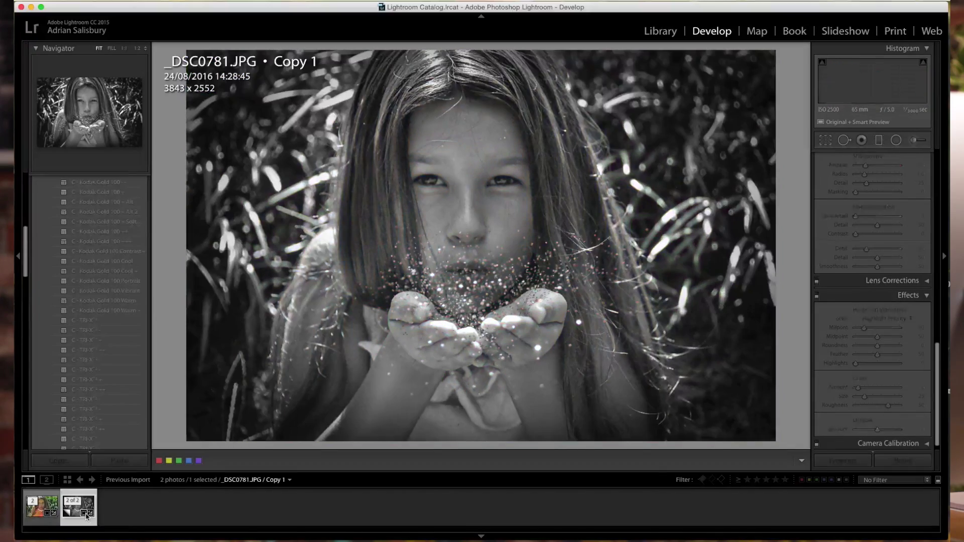
key(Left)
click(86, 516)
key(Left)
click(86, 516)
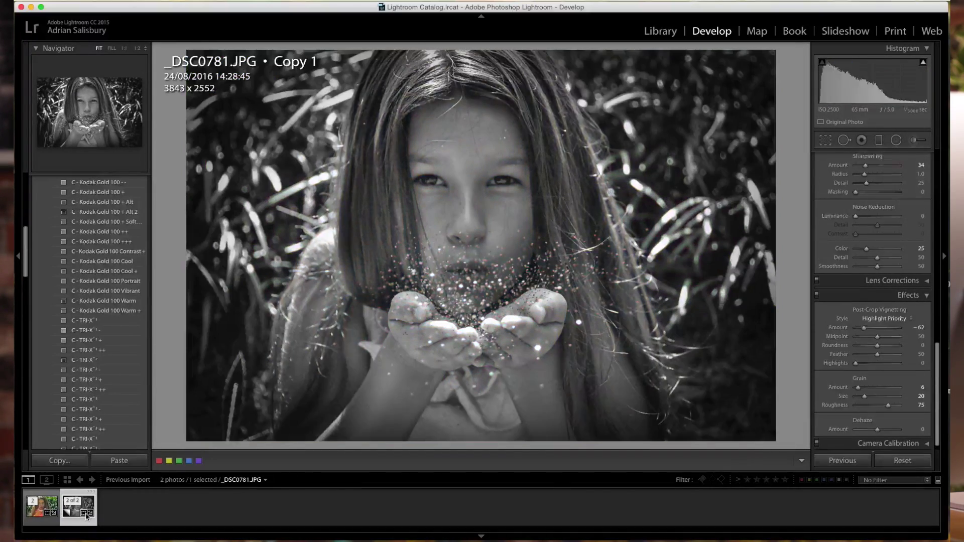
key(Left)
- Select both the colour photo and its black-and-white copy and open them in Adobe Photoshop CC 2015 as copies with Lightroom adjustments
click(113, 511)
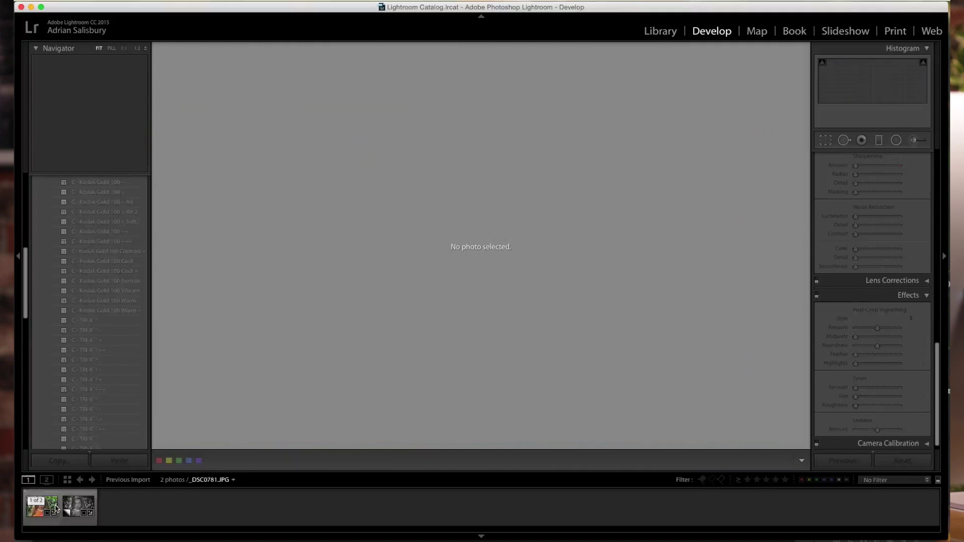
key(super+a)
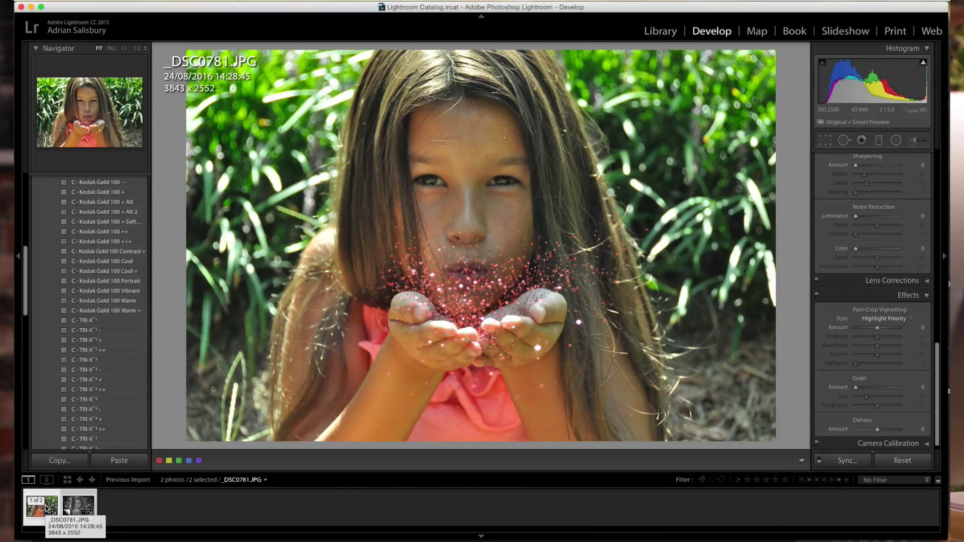
right_click(45, 508)
mouse_move(98, 313)
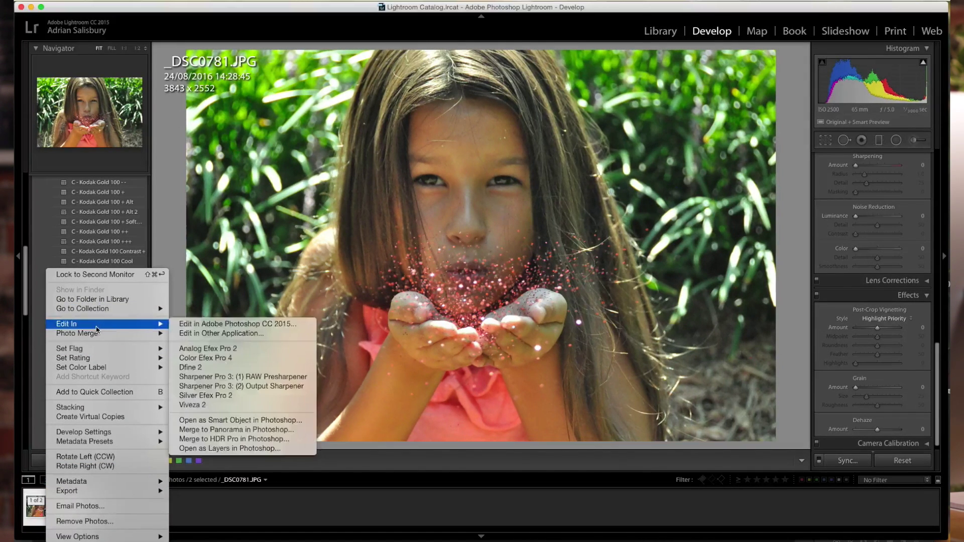
click(203, 326)
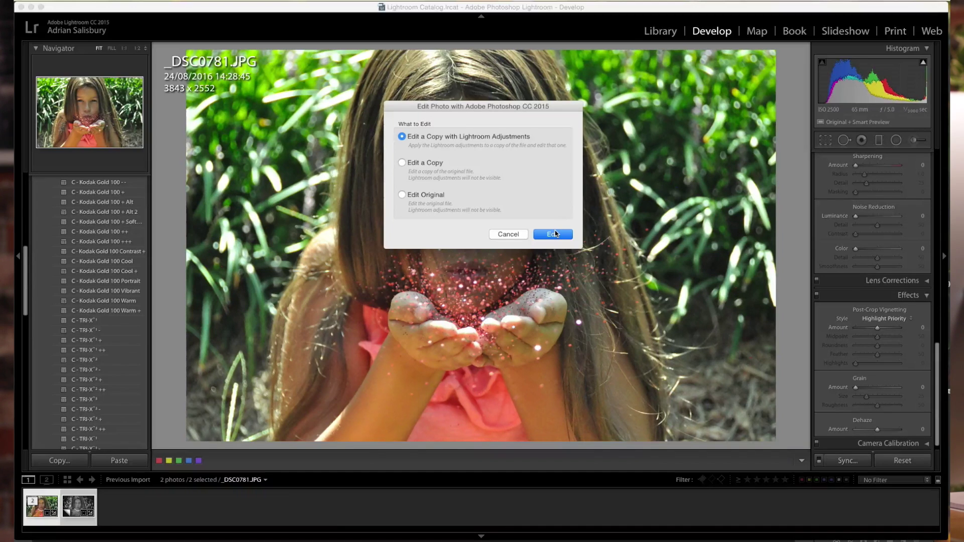
click(554, 234)
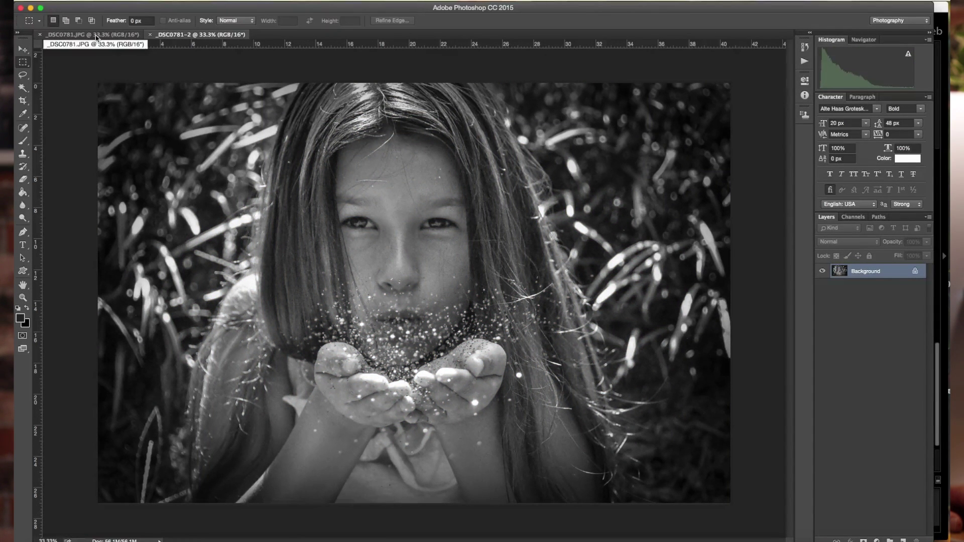
- Activate the Move tool and convert the locked background of the black-and-white photo into a regular layer named Layer 0
click(96, 37)
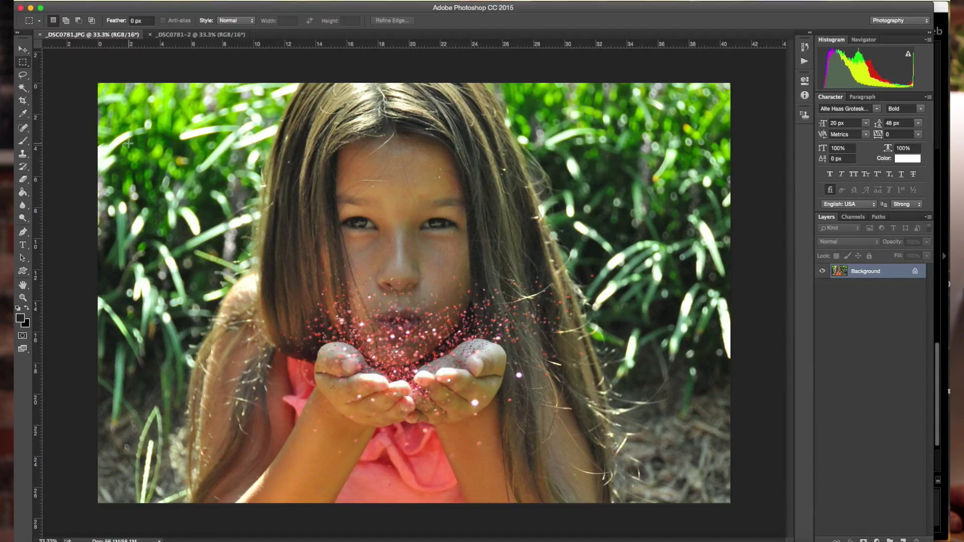
key(v)
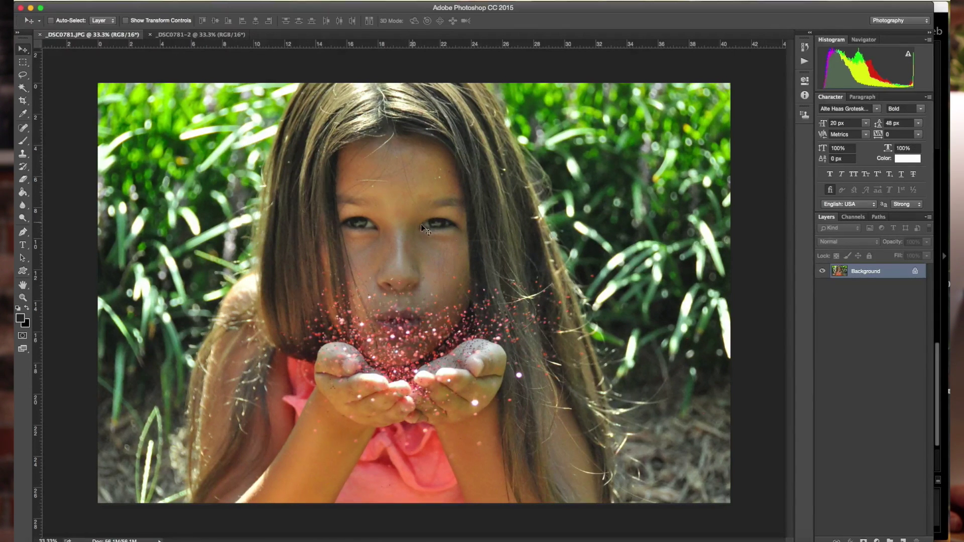
click(221, 34)
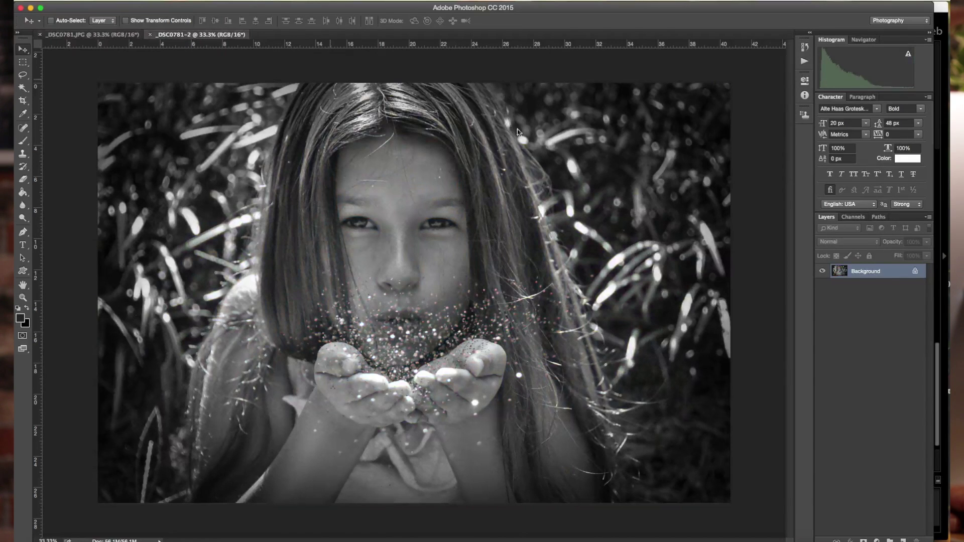
double_click(872, 271)
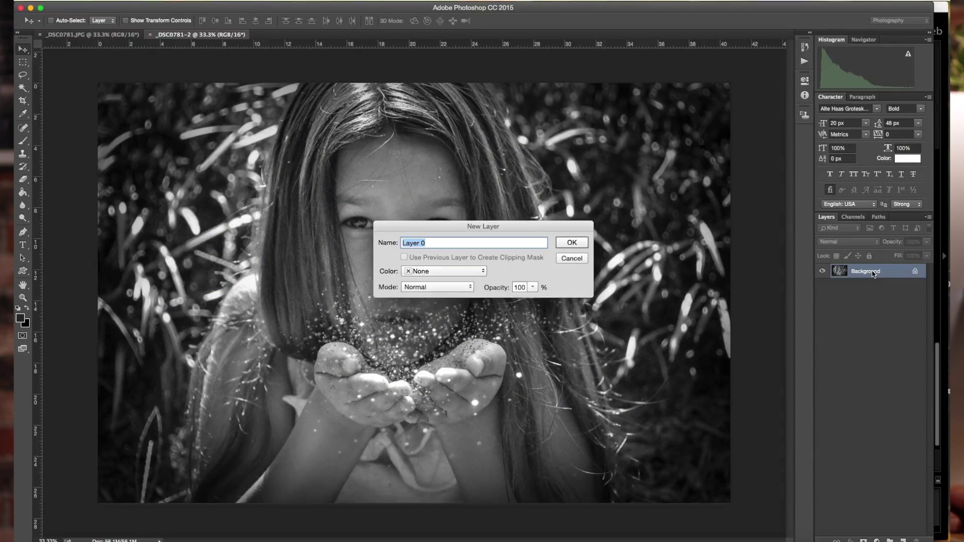
key(Return)
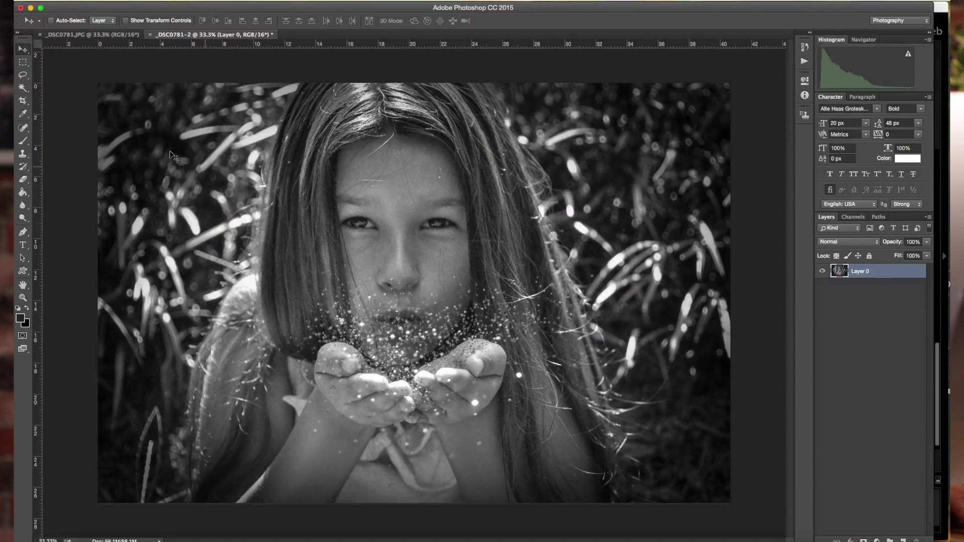
- Move the black-and-white layer into the colour photo's document, lined up exactly over its background
drag(122, 101, 89, 43)
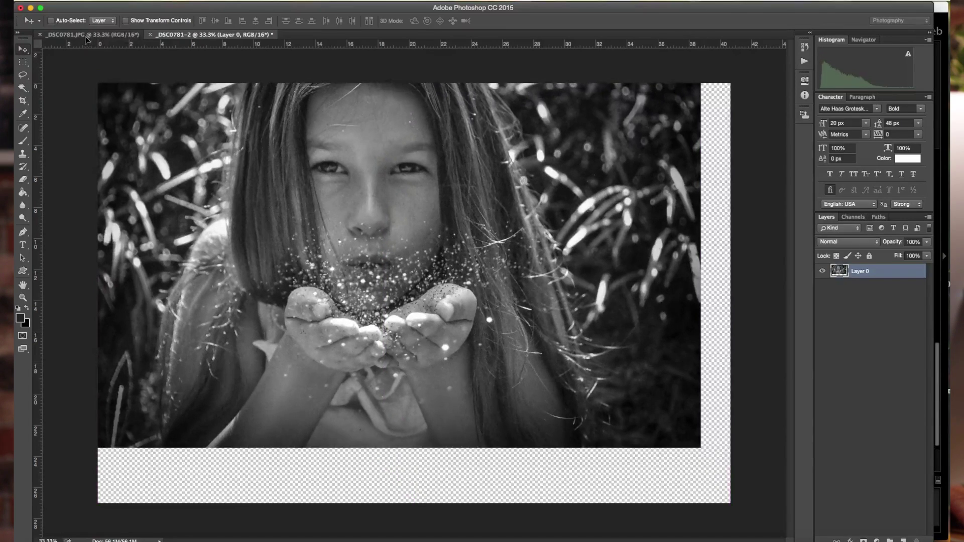
click(86, 36)
drag(161, 136, 147, 121)
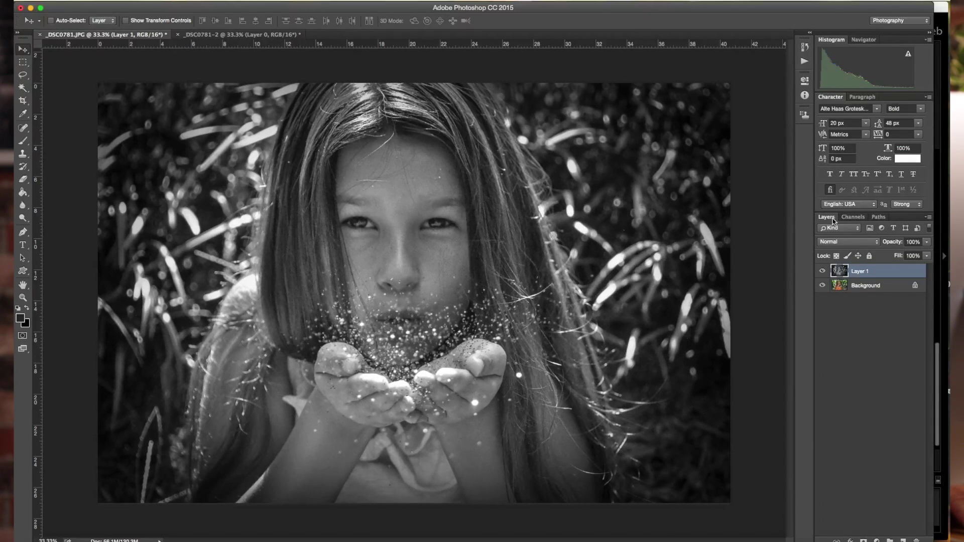
- Hide and show the black-and-white layer repeatedly to check how it lines up with the colour background
click(863, 287)
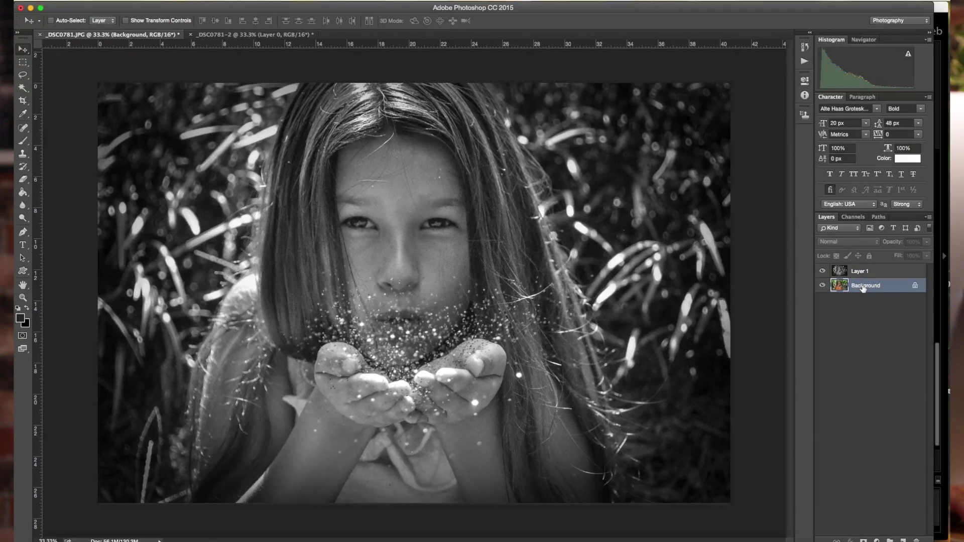
click(822, 271)
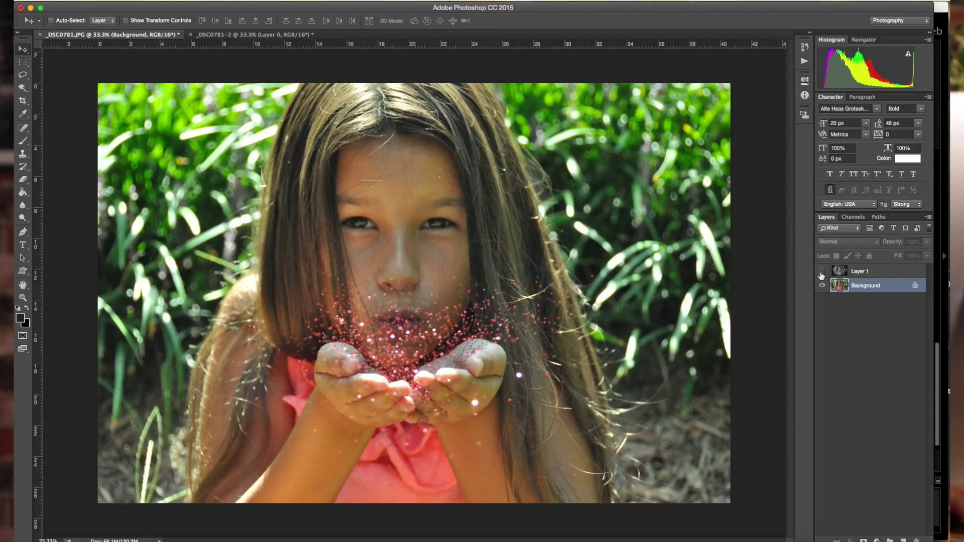
click(229, 39)
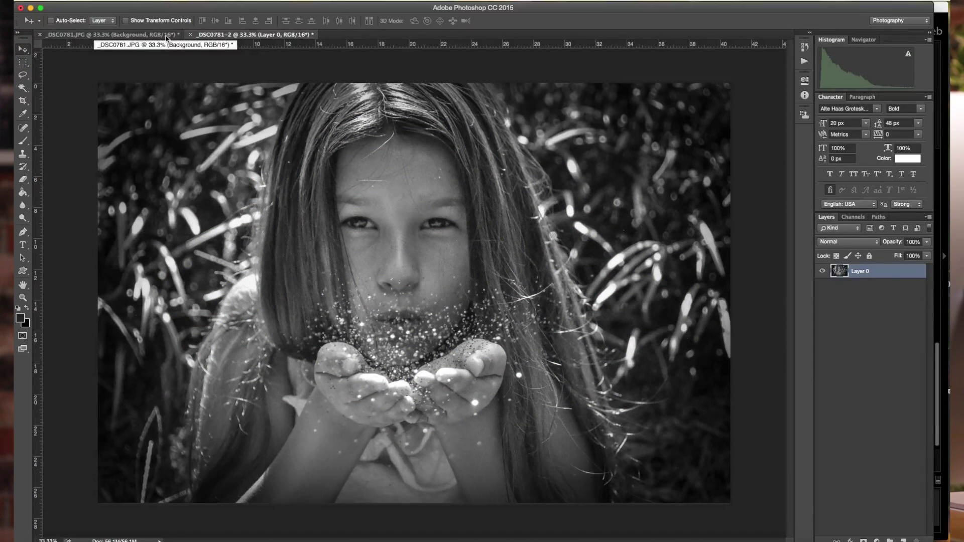
click(167, 35)
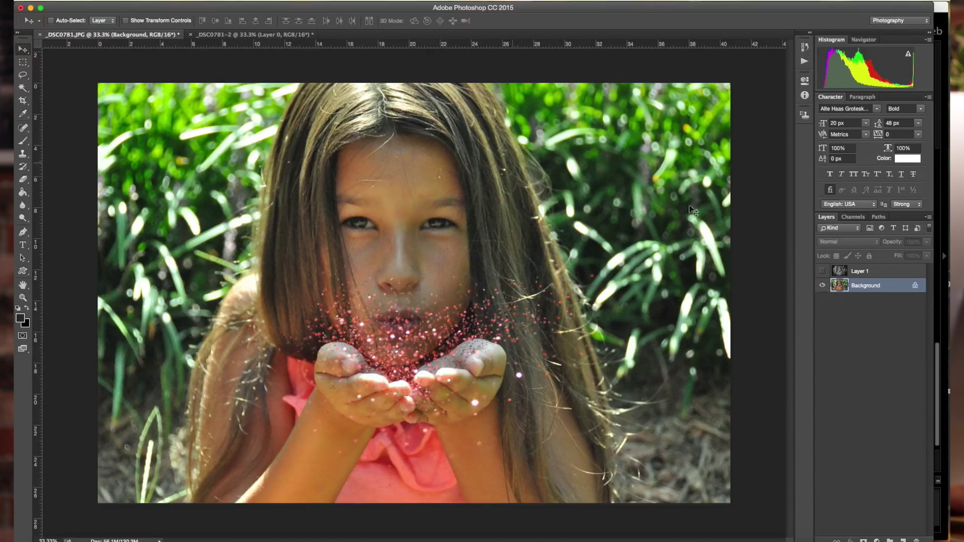
click(821, 272)
click(821, 272)
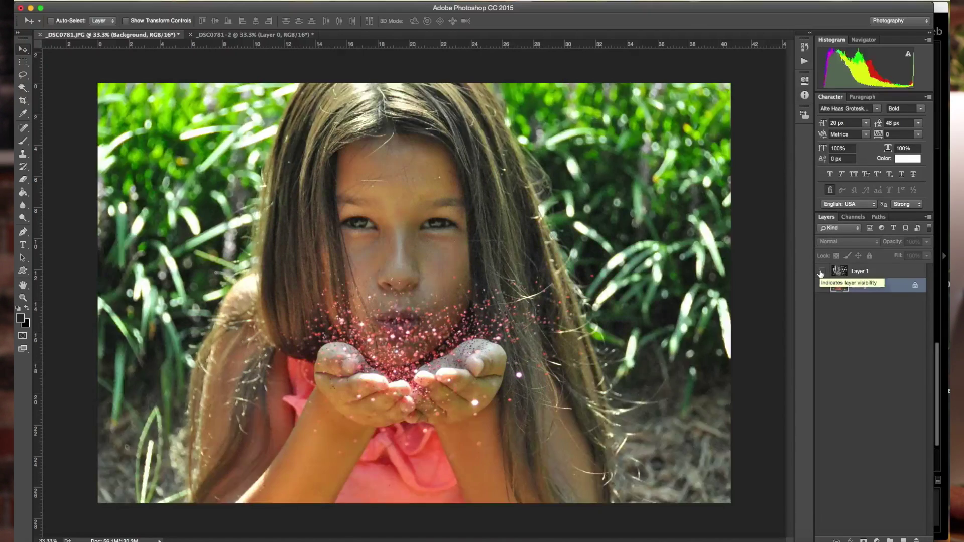
click(821, 271)
click(821, 272)
click(821, 271)
click(821, 271)
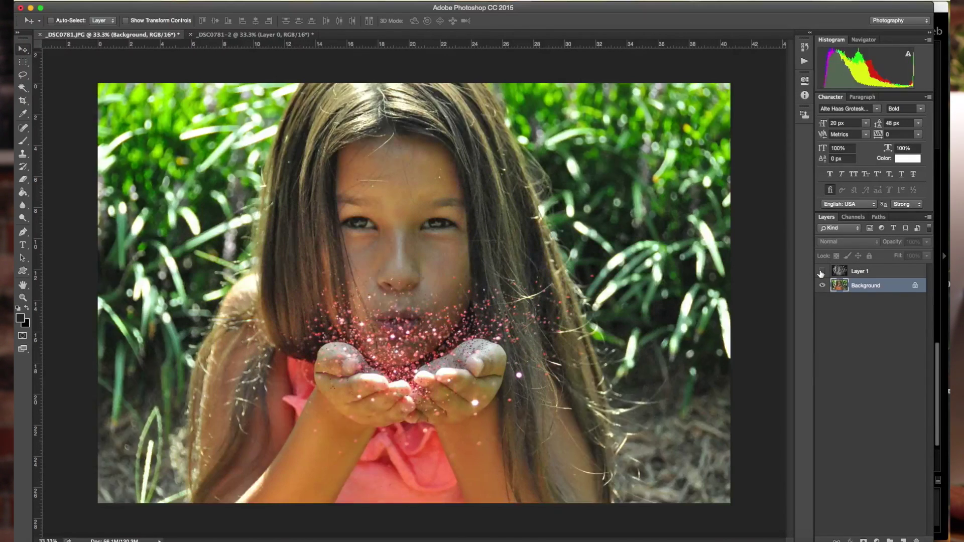
click(821, 272)
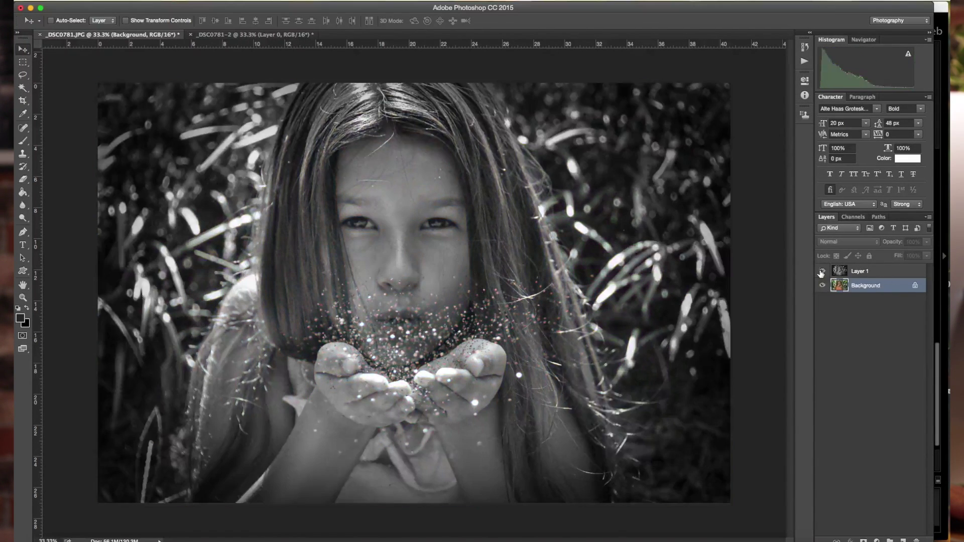
- Add a white layer mask to the black-and-white layer and choose the Brush tool with black as the foreground colour
click(876, 272)
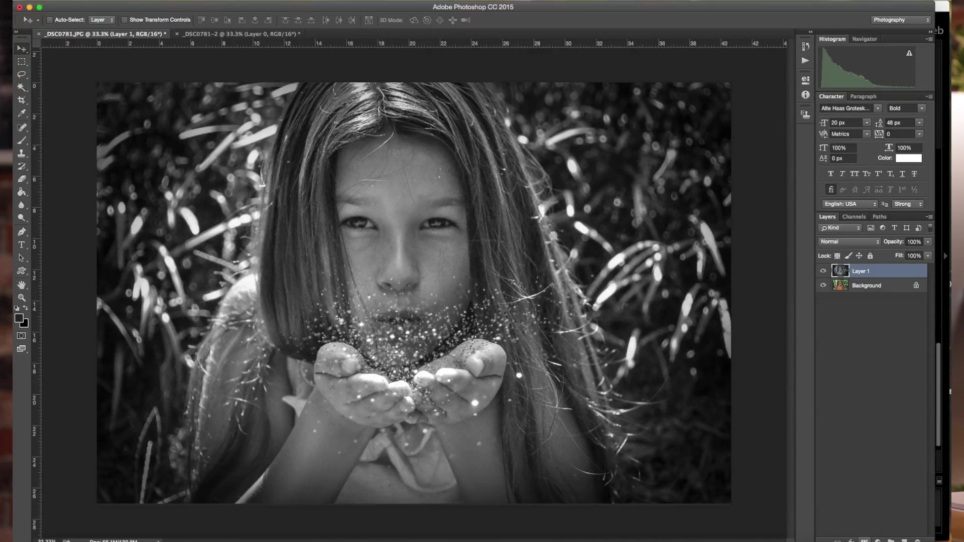
click(865, 540)
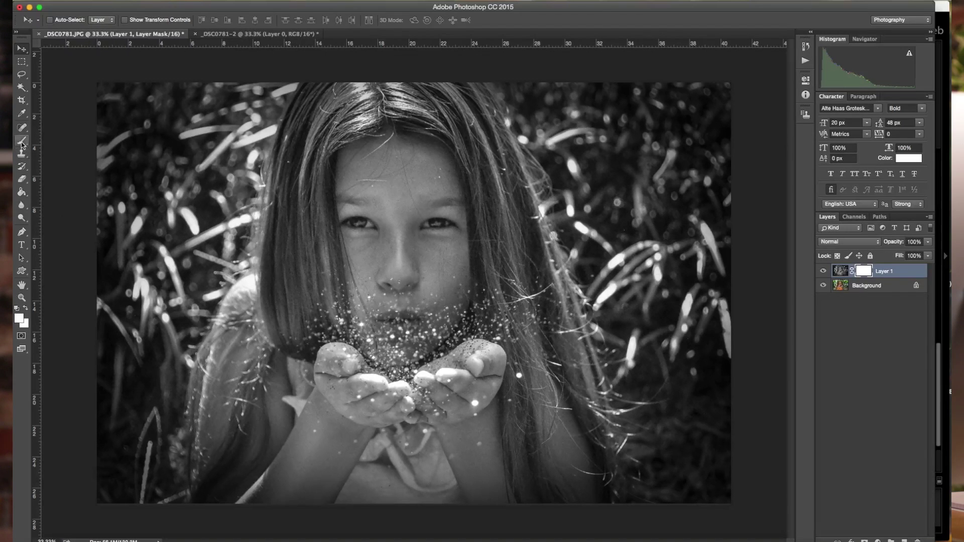
click(22, 142)
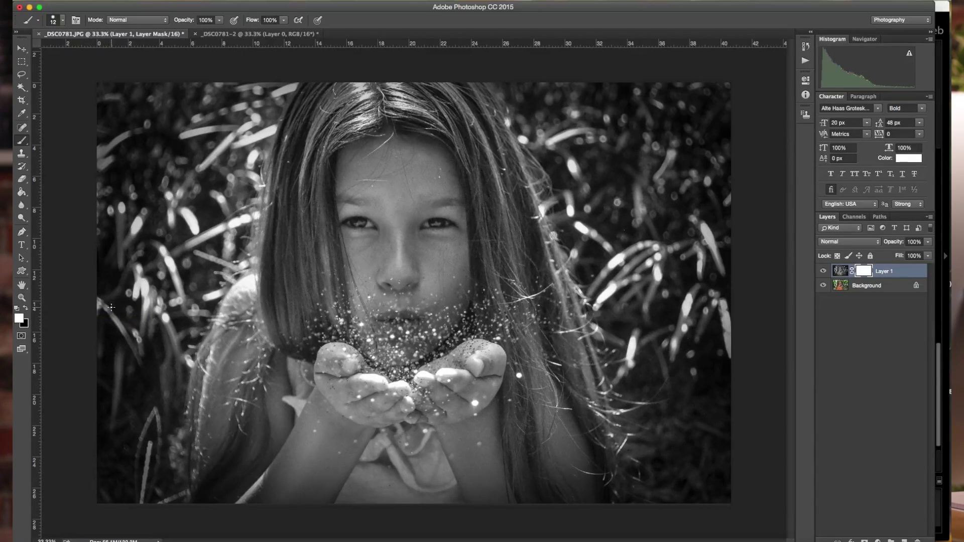
key(x)
key(x)
key(x)
key(x)
- Set the brush size to 52 px
right_click(296, 249)
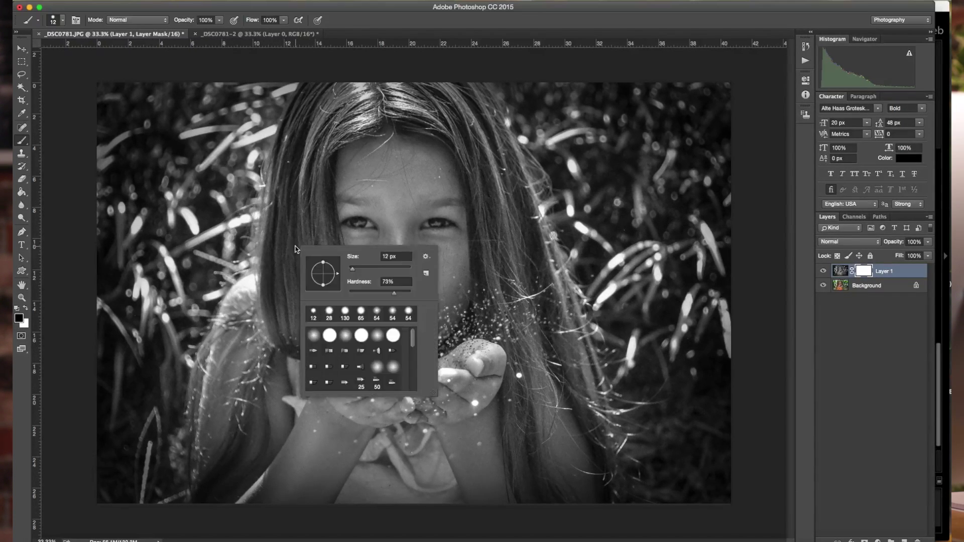
click(369, 267)
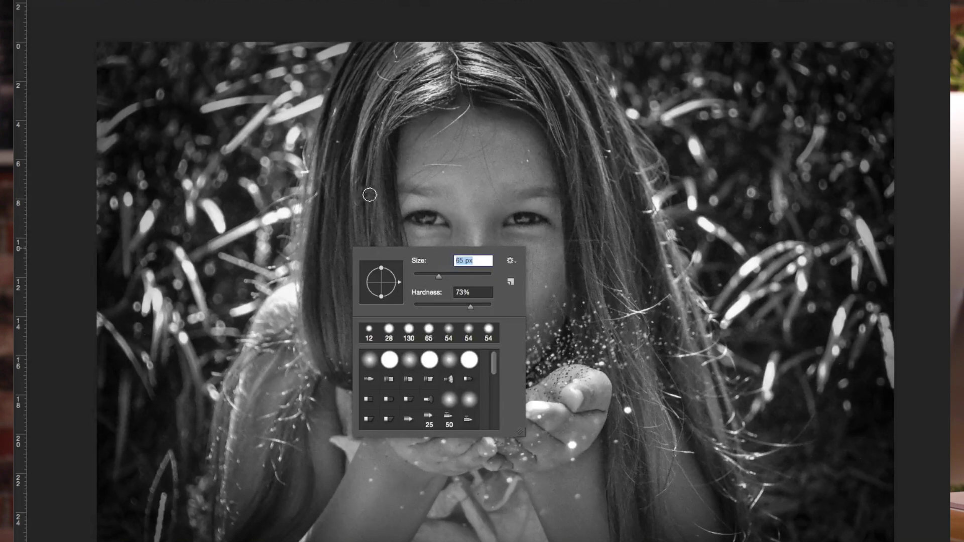
right_click(351, 210)
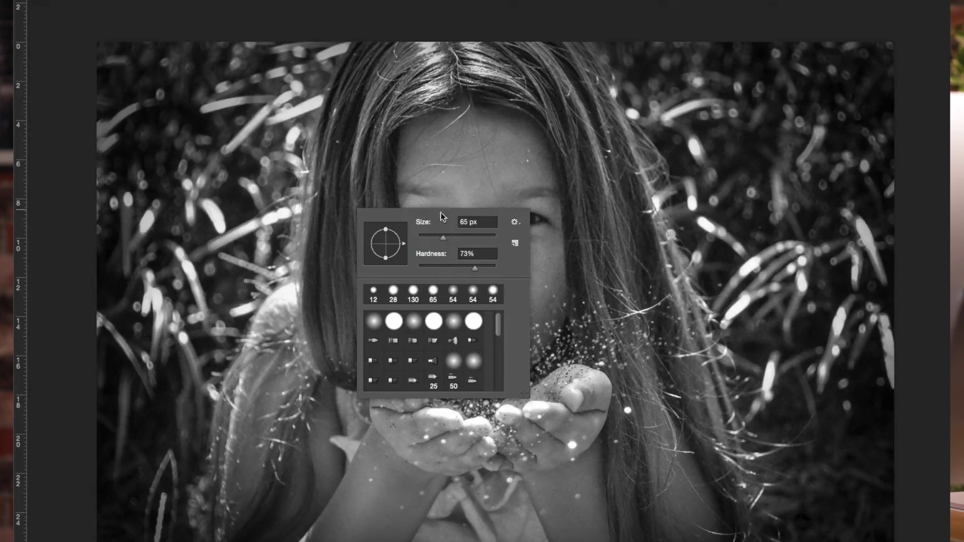
mouse_move(444, 241)
mouse_down()
mouse_move(474, 239)
mouse_move(438, 240)
mouse_up()
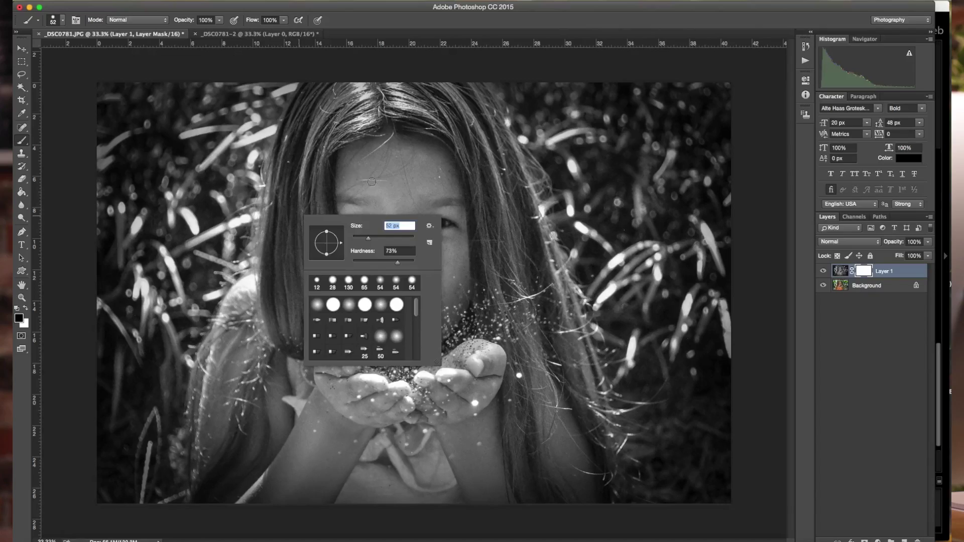
key(Return)
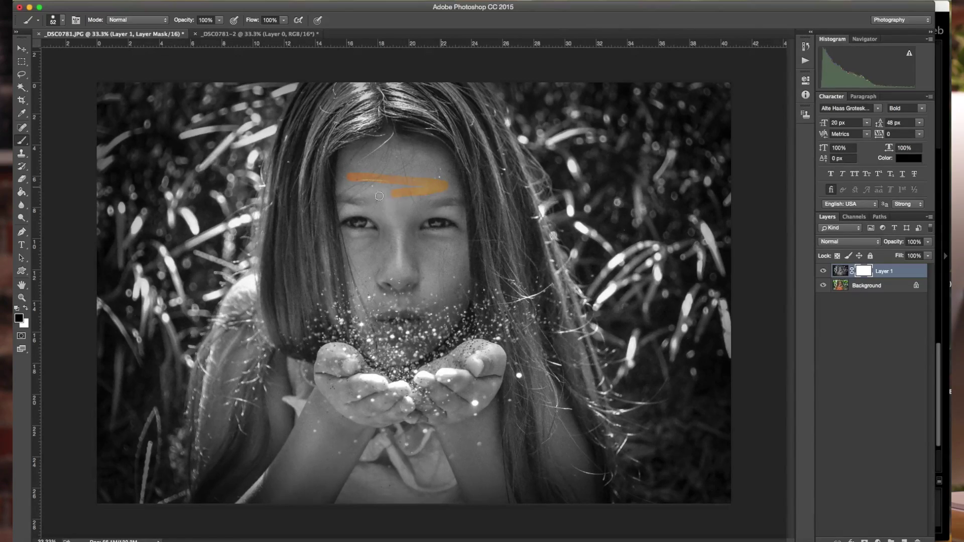
- Paint black on the mask over the forehead and eyes, checking the erased area by briefly hiding the colour background
drag(388, 254, 408, 228)
click(822, 285)
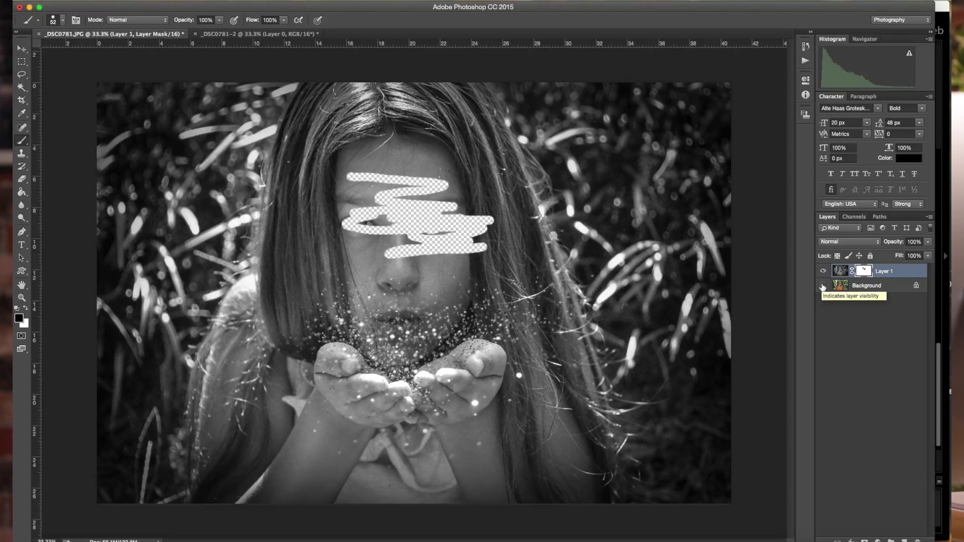
click(822, 286)
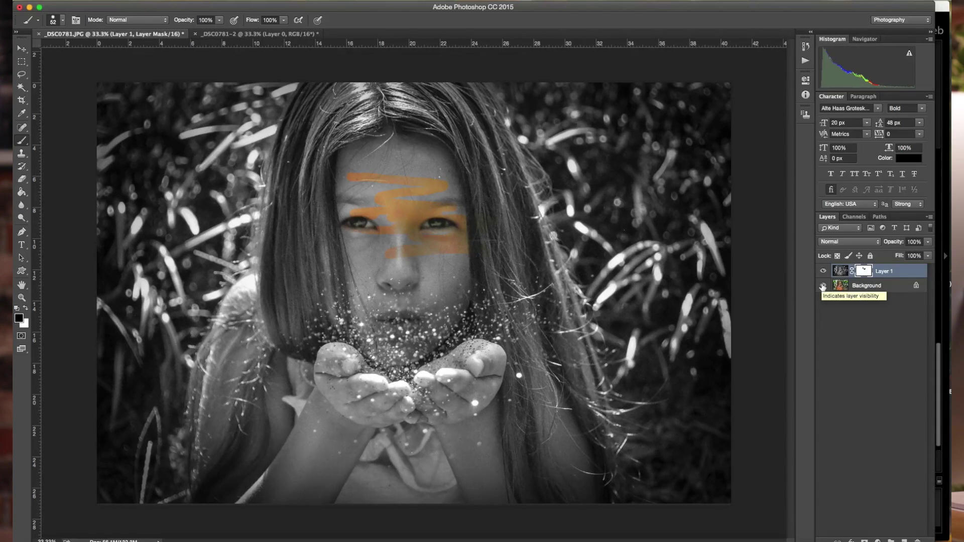
- Paint a black band on the mask across the photo, enlarging the brush to 175 px and covering the face and hair
drag(158, 266, 670, 279)
right_click(647, 308)
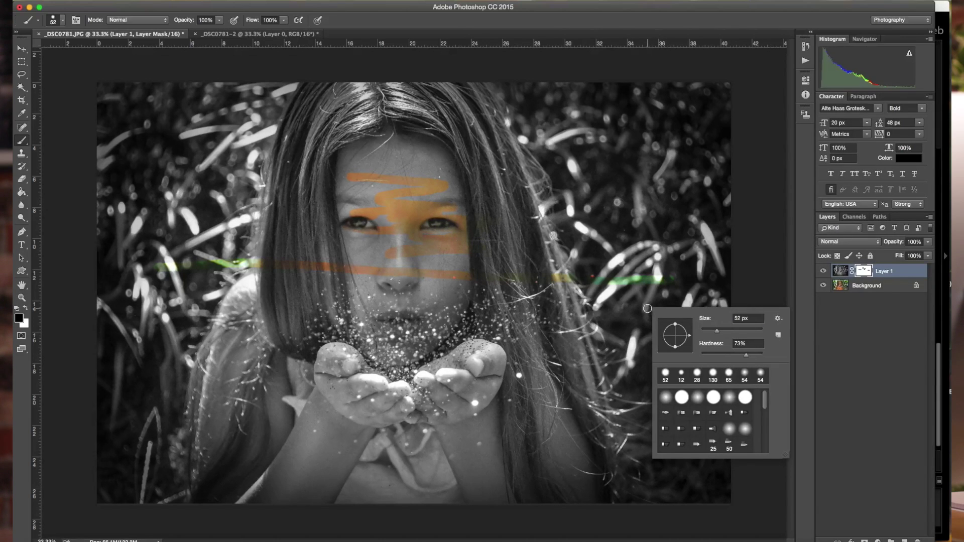
click(742, 330)
drag(692, 278, 150, 277)
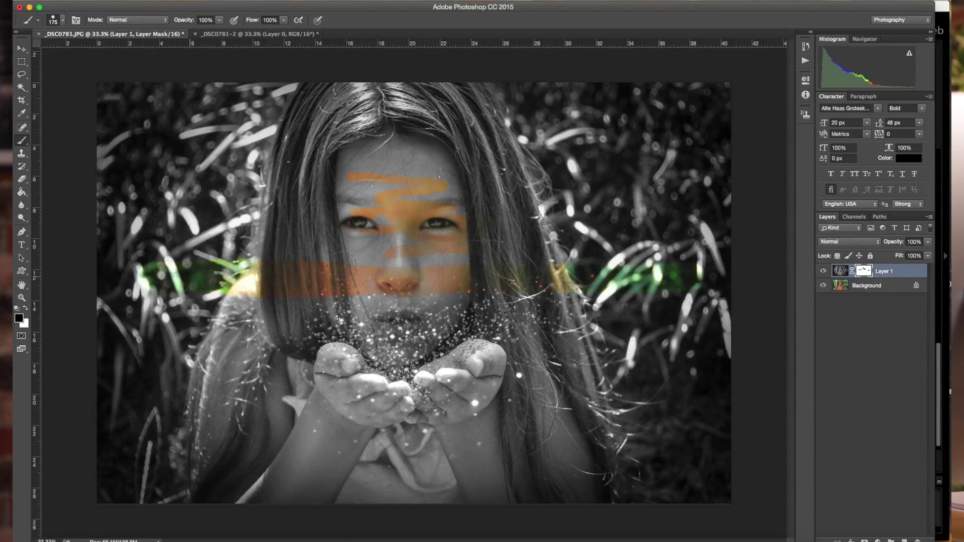
mouse_move(241, 236)
mouse_down()
mouse_move(261, 216)
mouse_move(166, 211)
mouse_move(552, 211)
mouse_up()
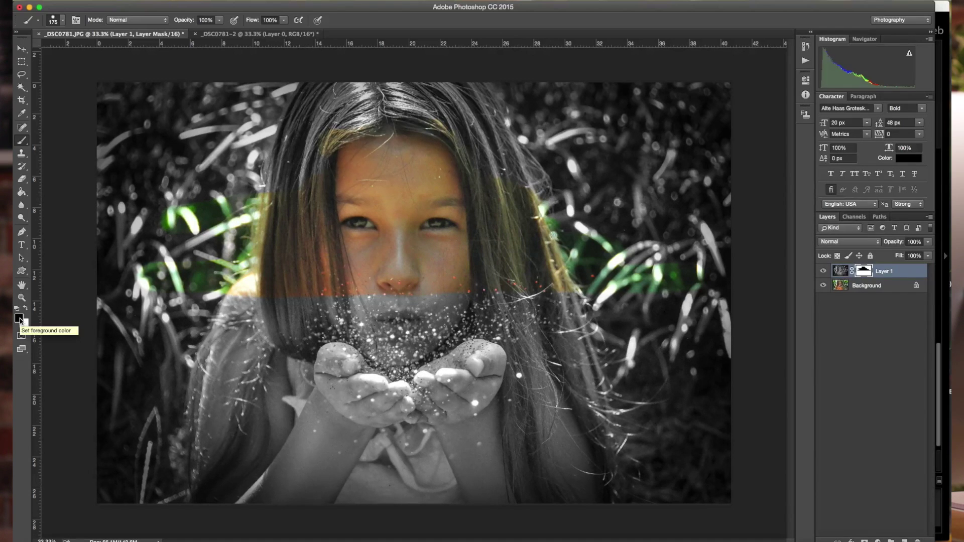
- Paint white on the mask over the coloured band across the face, hair and background to restore the black-and-white portrait
key(x)
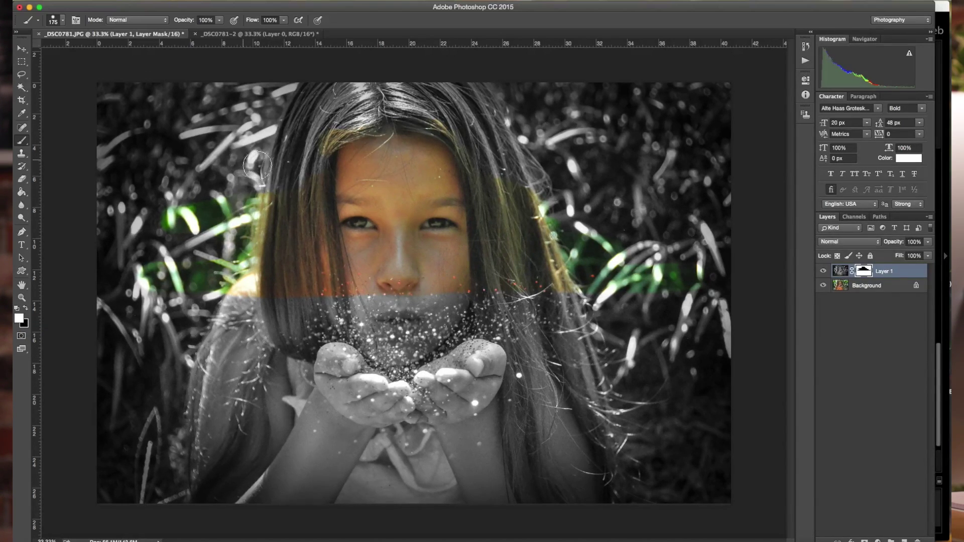
mouse_move(249, 167)
mouse_down()
mouse_move(583, 296)
mouse_move(470, 267)
mouse_move(291, 261)
mouse_up()
mouse_move(365, 236)
mouse_down()
mouse_move(329, 209)
mouse_move(254, 211)
mouse_up()
mouse_move(210, 285)
mouse_down()
mouse_move(320, 294)
mouse_move(282, 276)
mouse_move(250, 271)
mouse_up()
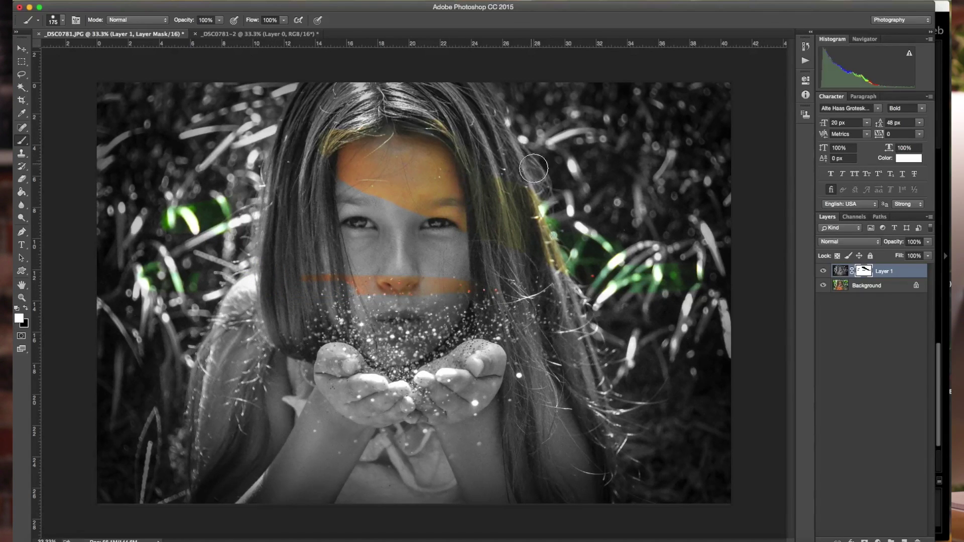
mouse_move(570, 250)
mouse_down()
mouse_move(594, 315)
mouse_move(584, 236)
mouse_move(624, 311)
mouse_move(639, 295)
mouse_up()
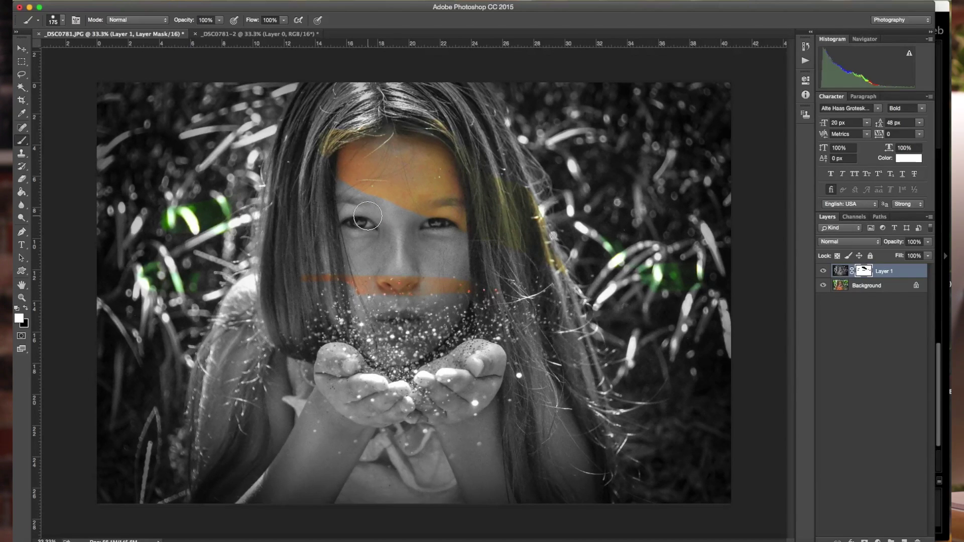
drag(360, 242, 306, 265)
mouse_move(453, 281)
mouse_down()
mouse_move(523, 290)
mouse_move(730, 284)
mouse_move(577, 260)
mouse_move(726, 265)
mouse_move(617, 245)
mouse_move(315, 232)
mouse_move(545, 226)
mouse_move(598, 272)
mouse_move(421, 222)
mouse_move(610, 188)
mouse_move(407, 178)
mouse_move(395, 158)
mouse_move(270, 157)
mouse_move(415, 128)
mouse_move(180, 137)
mouse_move(300, 108)
mouse_move(527, 93)
mouse_move(157, 218)
mouse_move(266, 198)
mouse_move(169, 194)
mouse_move(367, 233)
mouse_move(280, 256)
mouse_move(155, 258)
mouse_move(197, 279)
mouse_move(282, 282)
mouse_move(136, 283)
mouse_up()
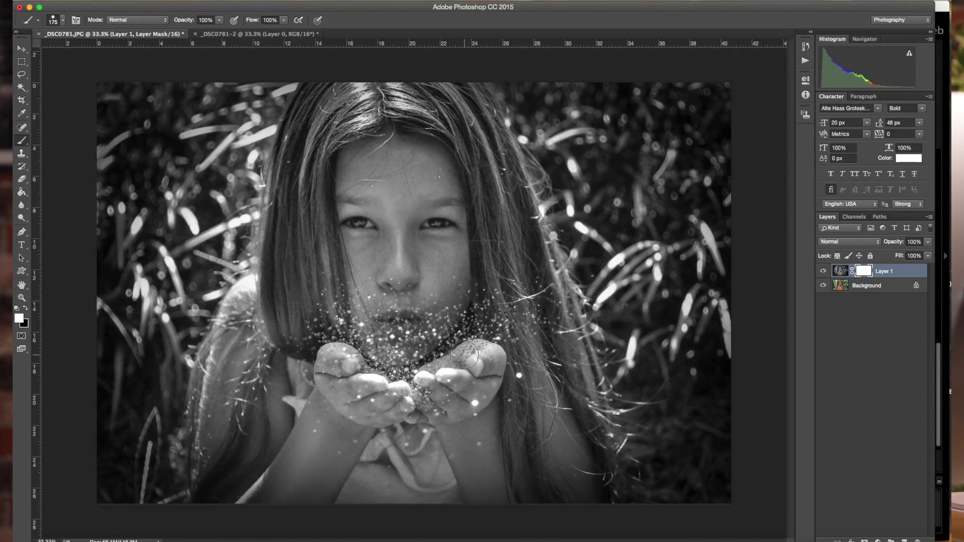
- Set the brush to 30 px with 62% hardness and paint black on the mask over a few glitter specks near the chin
right_click(436, 330)
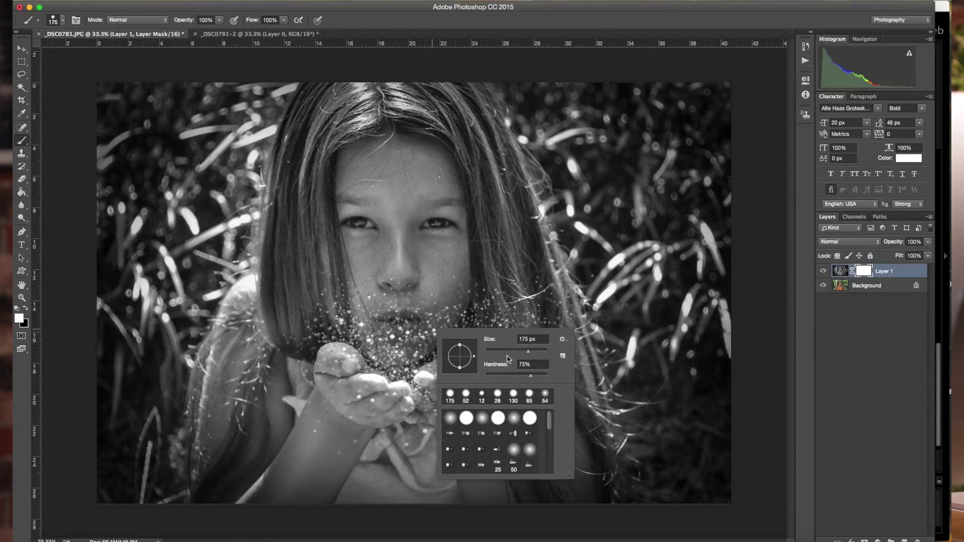
drag(498, 350, 490, 351)
drag(533, 380, 495, 352)
key(Return)
key(x)
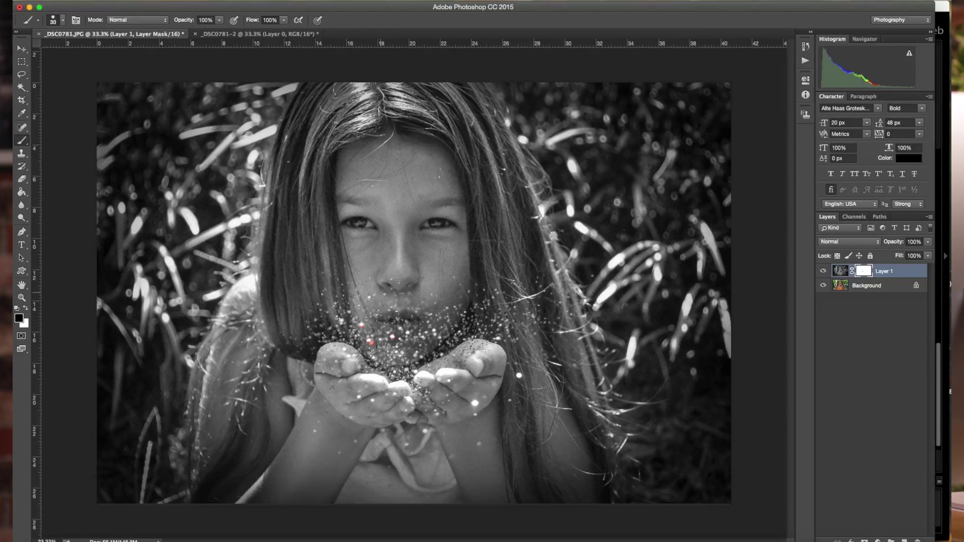
- Paint black on the mask over the large speck beside the hand, briefly hiding Layer 1 to compare with the colour photo
key(z)
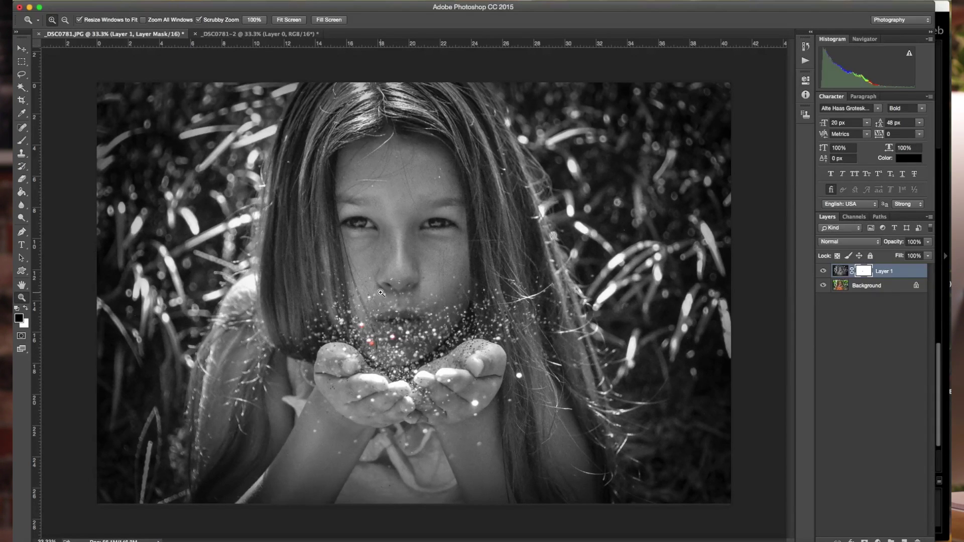
click(381, 292)
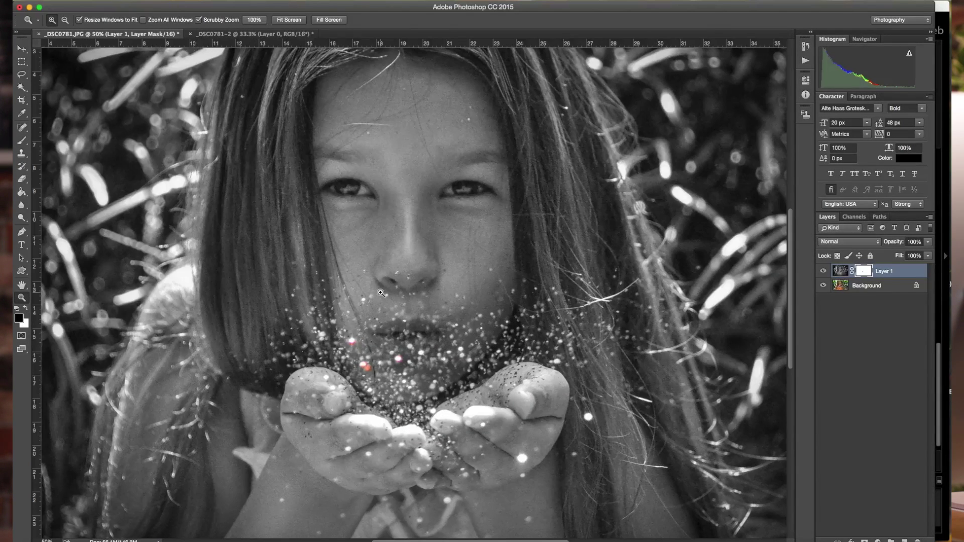
key(b)
scroll(499, 437, down, 3)
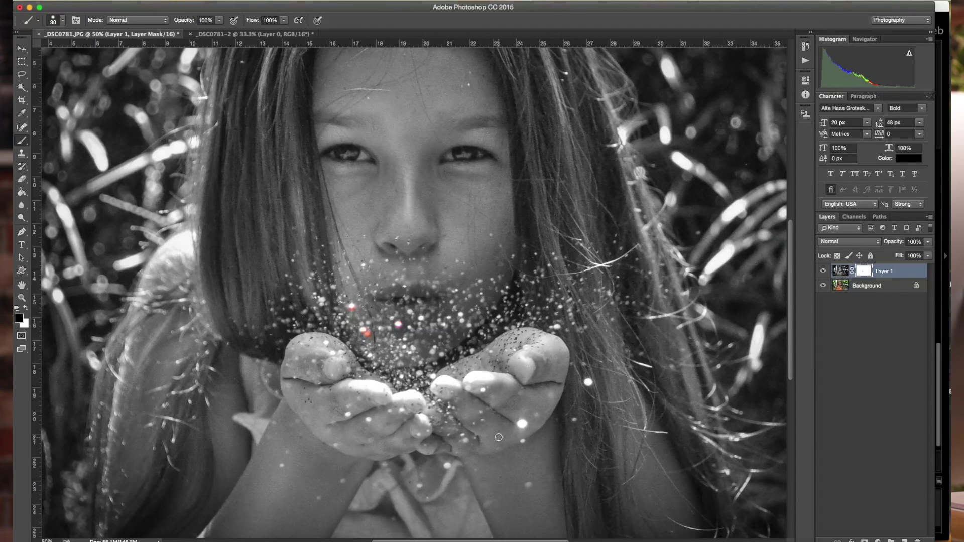
click(587, 382)
click(822, 270)
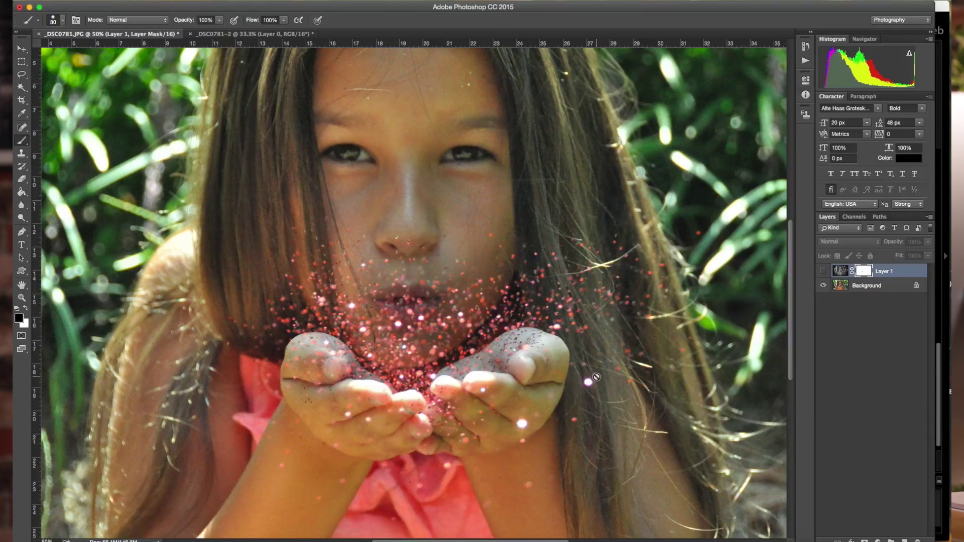
click(823, 271)
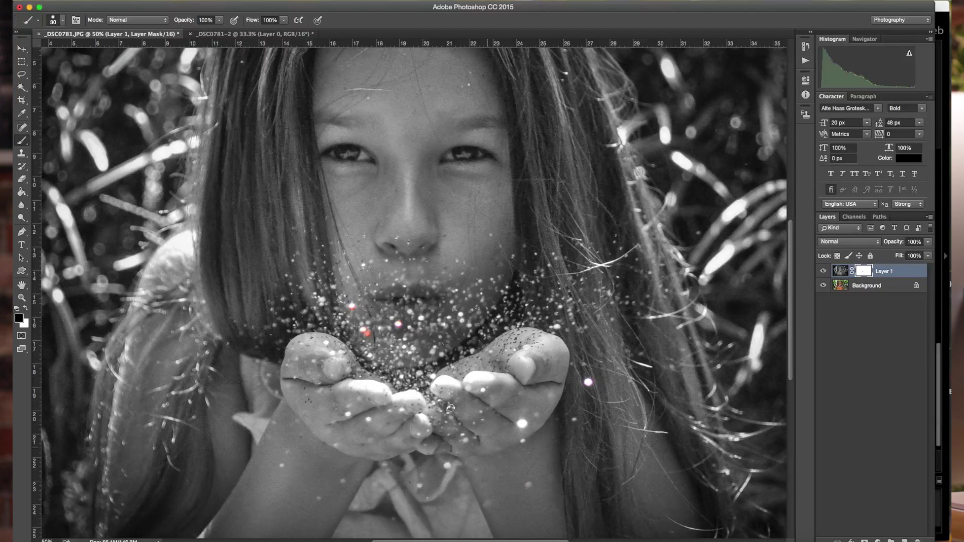
- Reduce the brush to 20 px and paint black on the mask over individual glitter specks around the mouth, hair and hands
right_click(380, 289)
drag(440, 314, 437, 315)
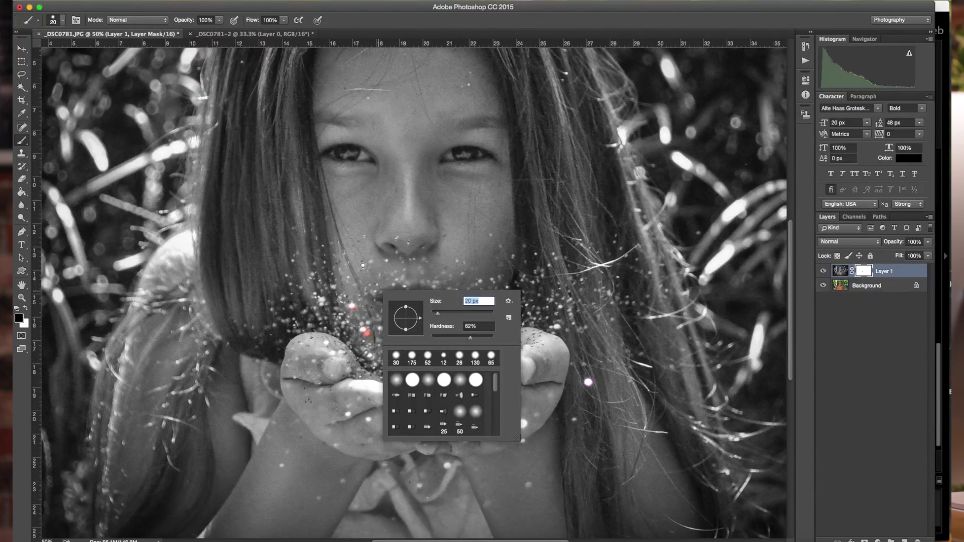
key(Return)
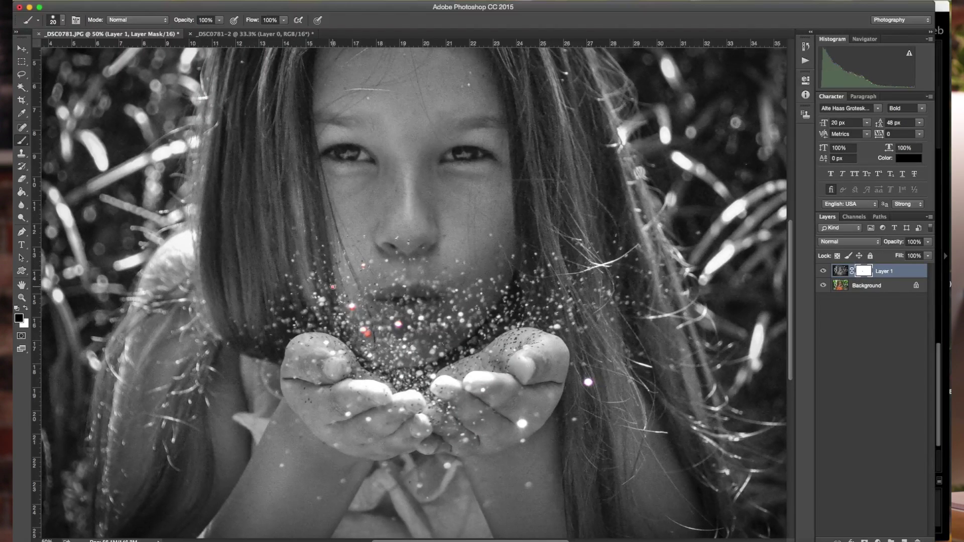
click(322, 301)
click(305, 312)
click(348, 415)
click(418, 434)
click(465, 438)
click(466, 389)
click(555, 327)
click(570, 300)
click(410, 312)
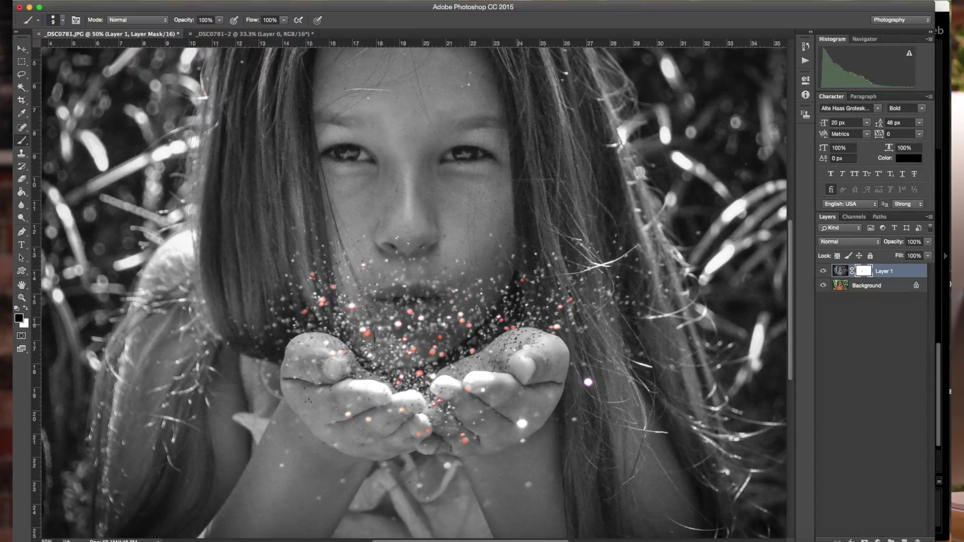
- Set the brush size to 11 px and paint black on the mask over the specks on the forearm and shirt
key(super+comma)
key(super+comma)
right_click(335, 444)
drag(418, 419, 421, 420)
key(Return)
click(446, 467)
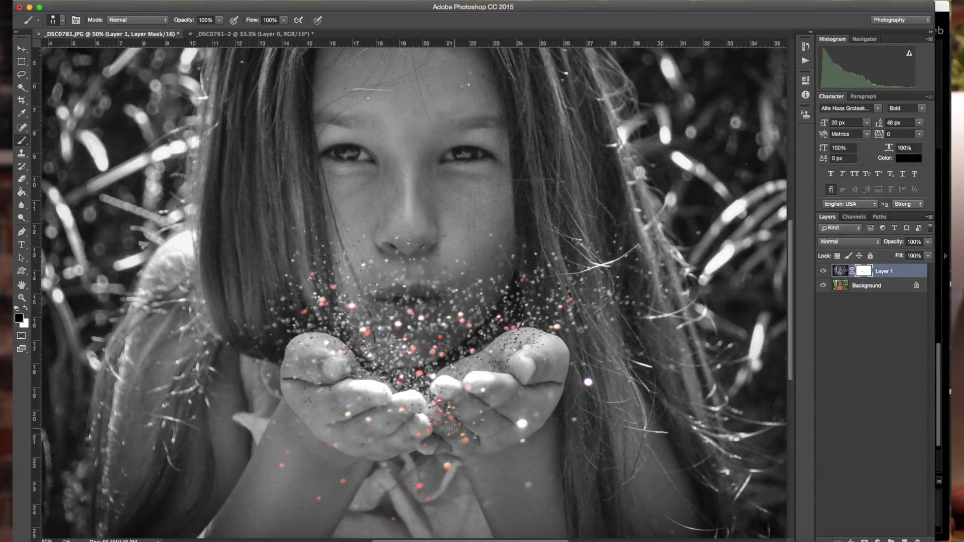
- Set the brush size to 15 px and reveal more glitter on the mask between the chin and the hair above the hand
right_click(518, 296)
text(15)
key(Return)
- Lower the black-and-white layer's opacity to 30% to expose the glitter's colour, and make its layer mask active again
key(super+2)
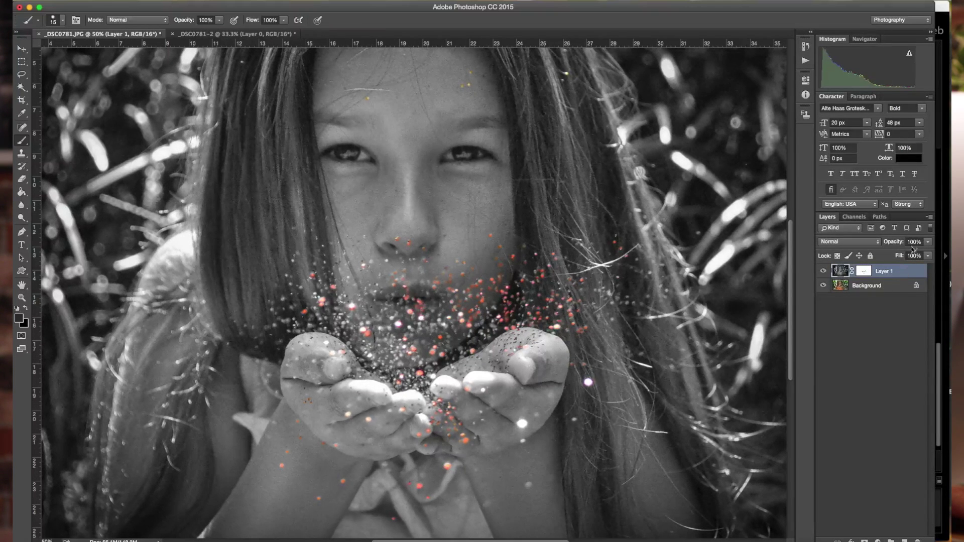
click(928, 242)
drag(908, 256, 896, 255)
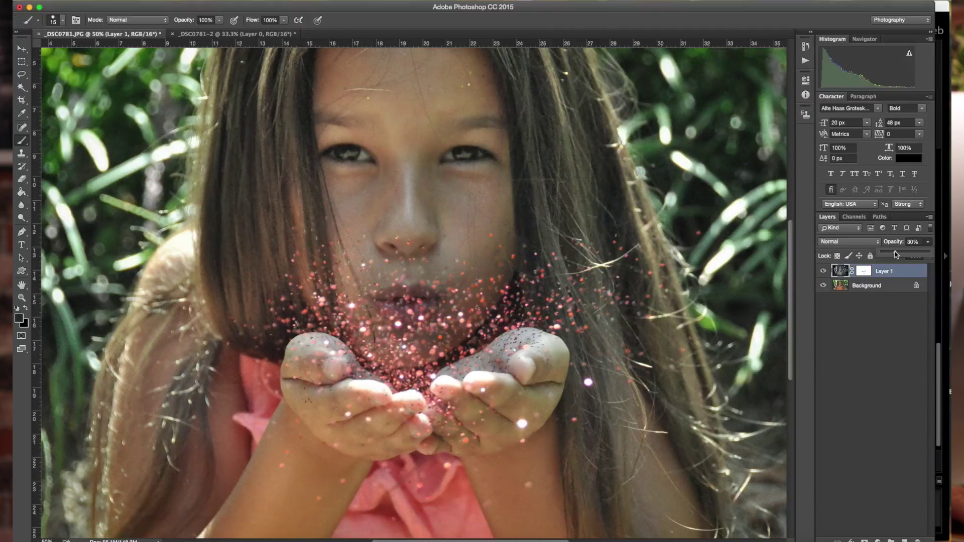
click(899, 277)
click(865, 272)
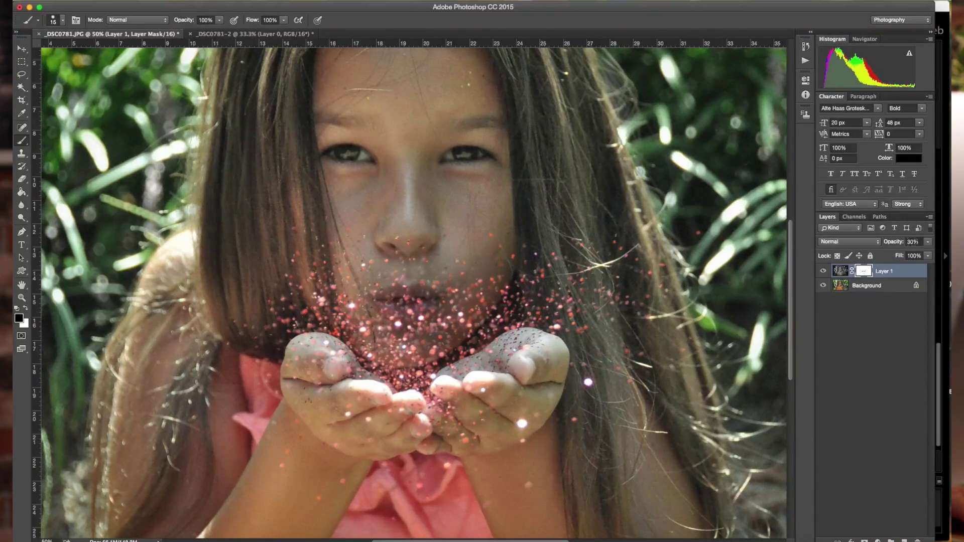
- Set the black-and-white layer's opacity to 47% and paint black on the mask over the glitter above the hands
click(928, 244)
drag(894, 252, 904, 253)
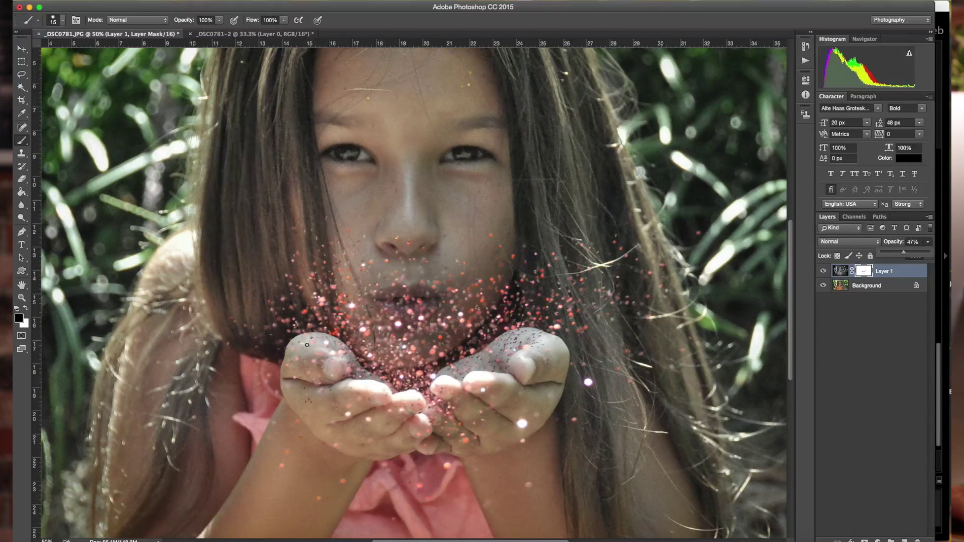
click(315, 340)
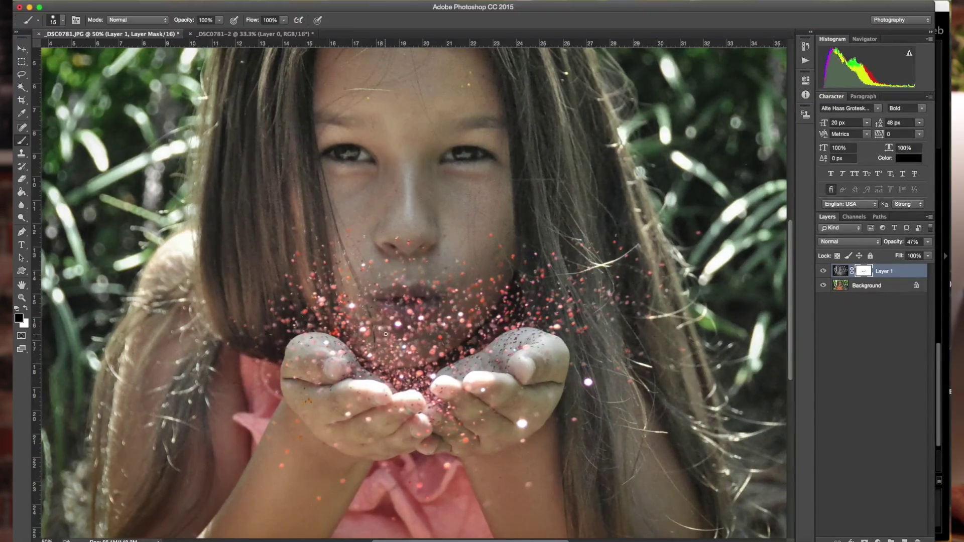
- Restore the layer's opacity to 100% and paint in the remaining glitter, toggling the layer's visibility to compare with the colour photo
click(928, 241)
drag(907, 252, 935, 254)
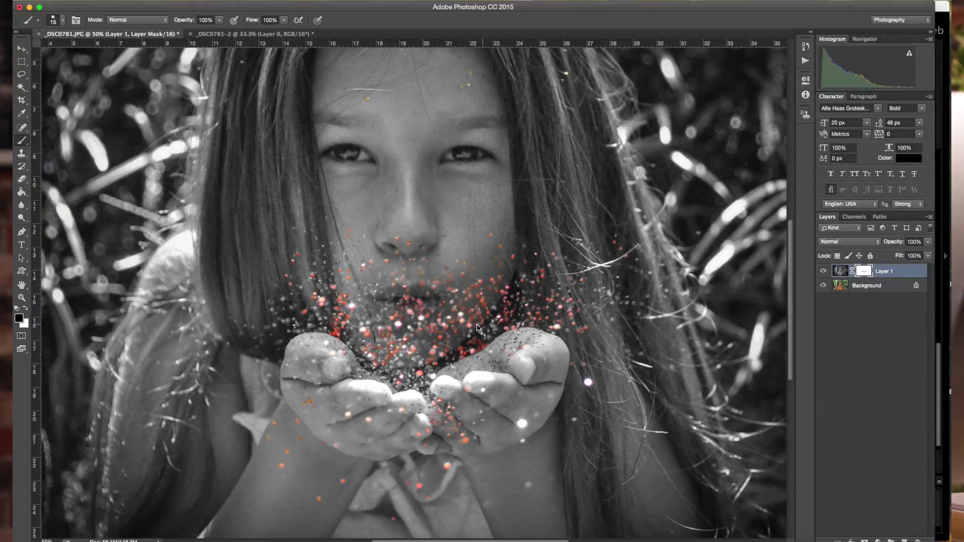
mouse_move(428, 371)
mouse_down()
mouse_move(413, 381)
mouse_move(428, 385)
mouse_move(428, 374)
mouse_move(427, 391)
mouse_move(373, 372)
mouse_move(406, 384)
mouse_move(394, 377)
mouse_move(399, 364)
mouse_move(417, 358)
mouse_up()
drag(597, 288, 607, 291)
click(822, 270)
click(822, 271)
click(823, 271)
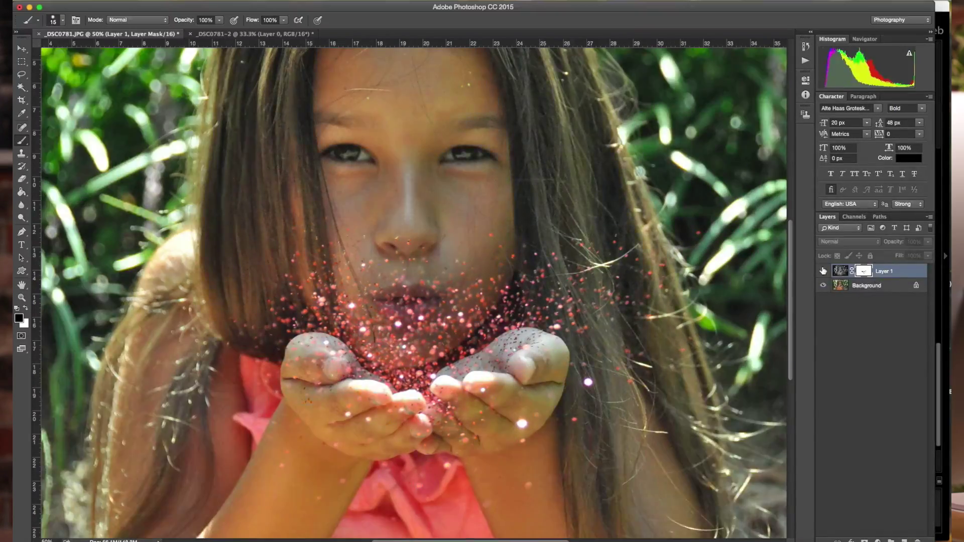
click(823, 271)
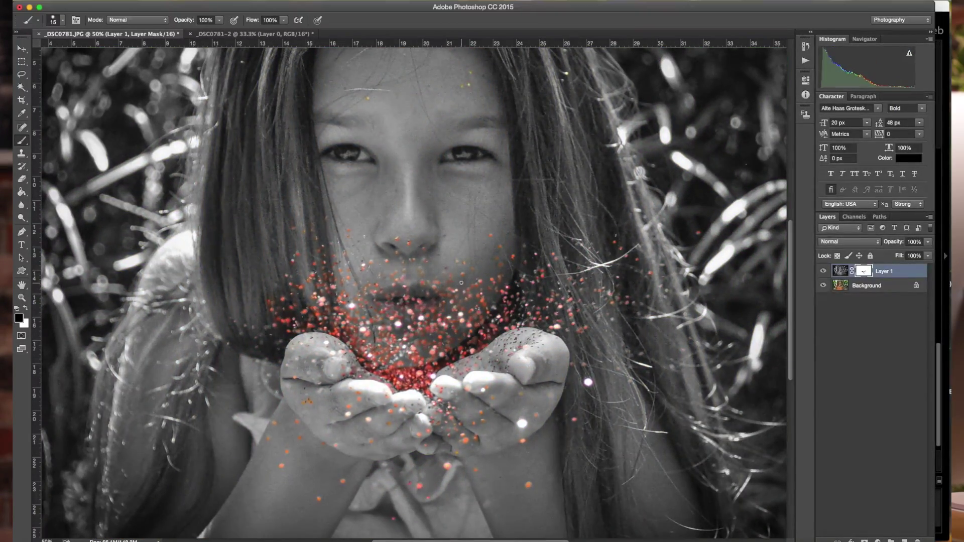